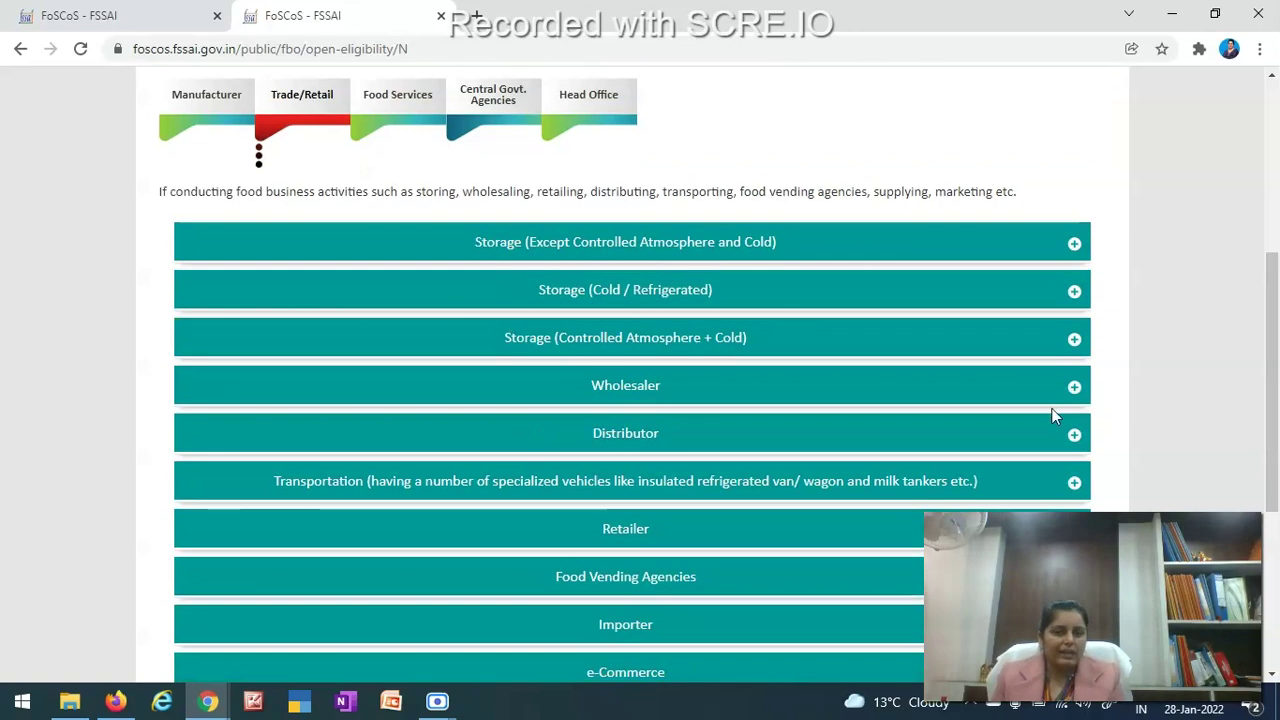
Look through the eligibility criteria of the Wholesaler and the cold and controlled-atmosphere storage businesses under Trade/Retail
left_click(1072, 392)
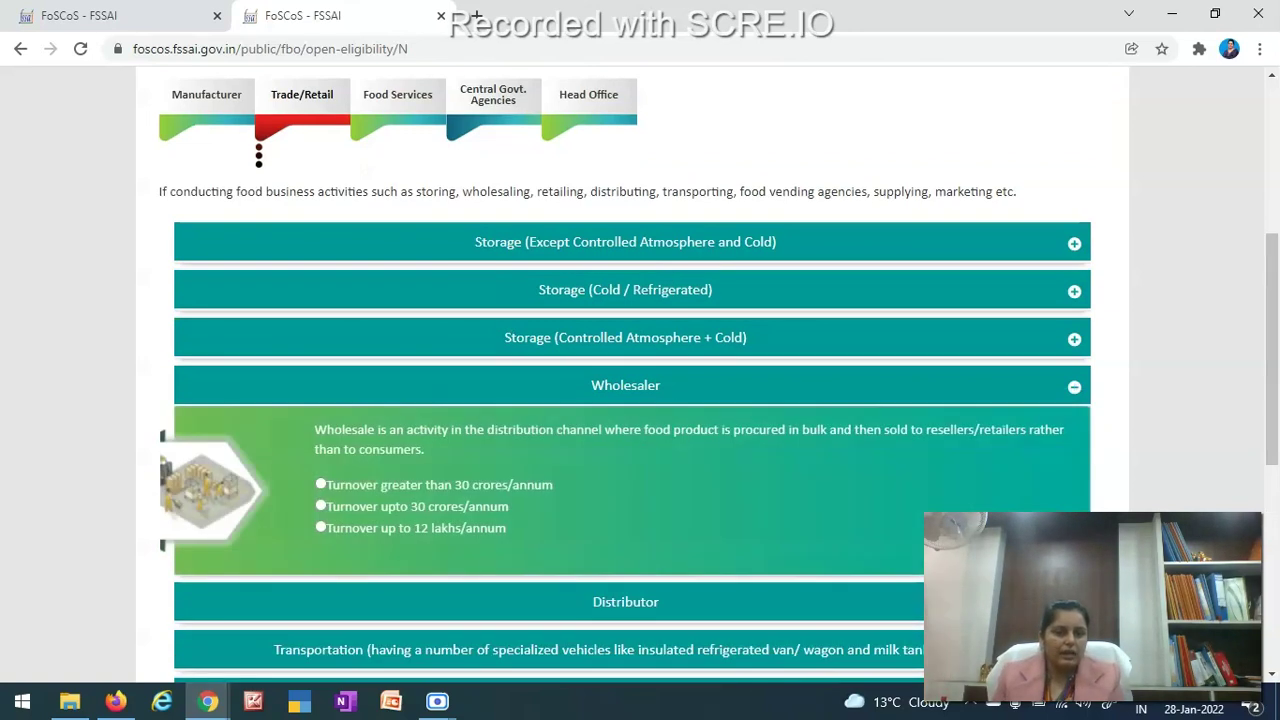
left_click(1074, 602)
left_click(1074, 337)
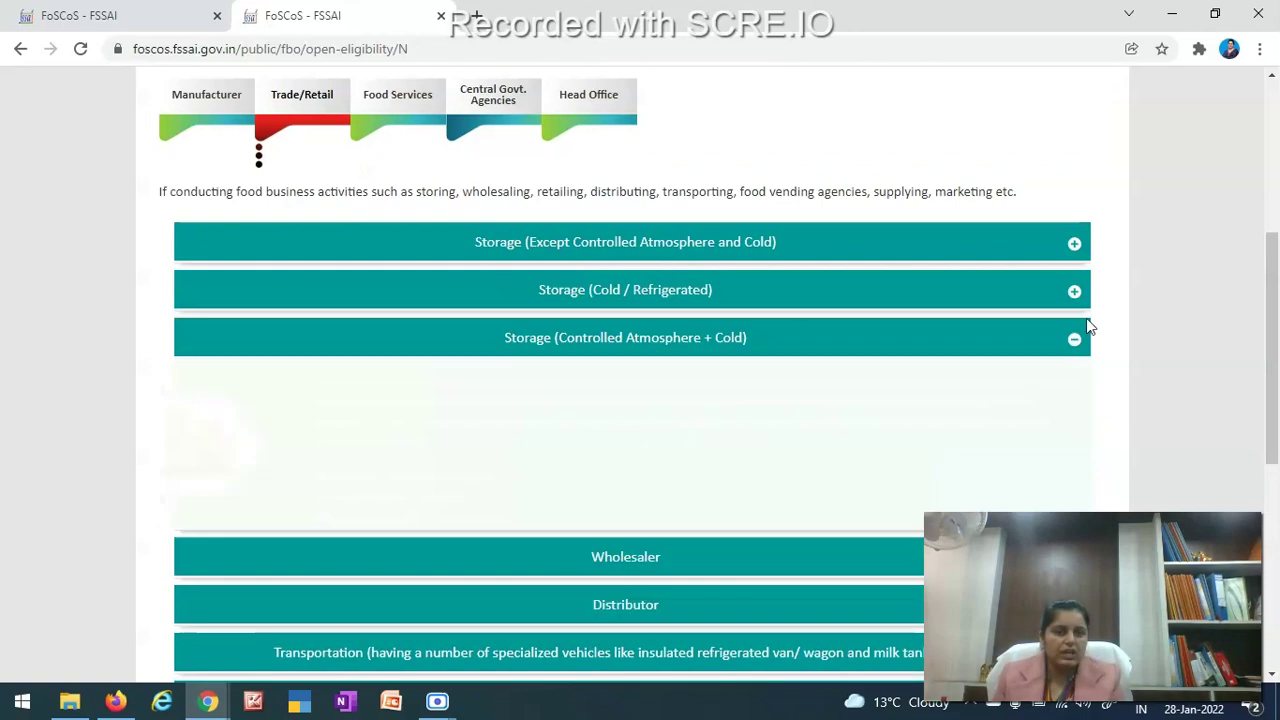
left_click(1080, 299)
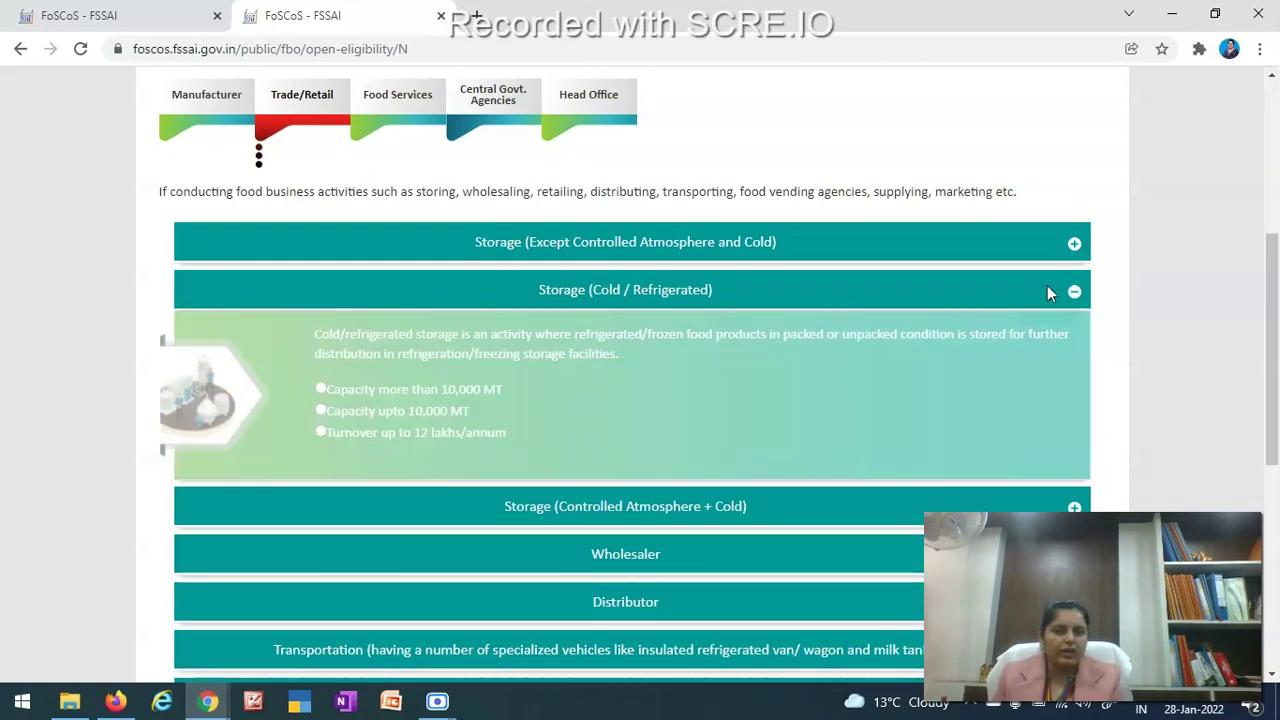
Select Wholesaler with turnover upto 30 crores/annum as the kind of business and proceed to the eligibility result
scroll(881, 289, "down", 3)
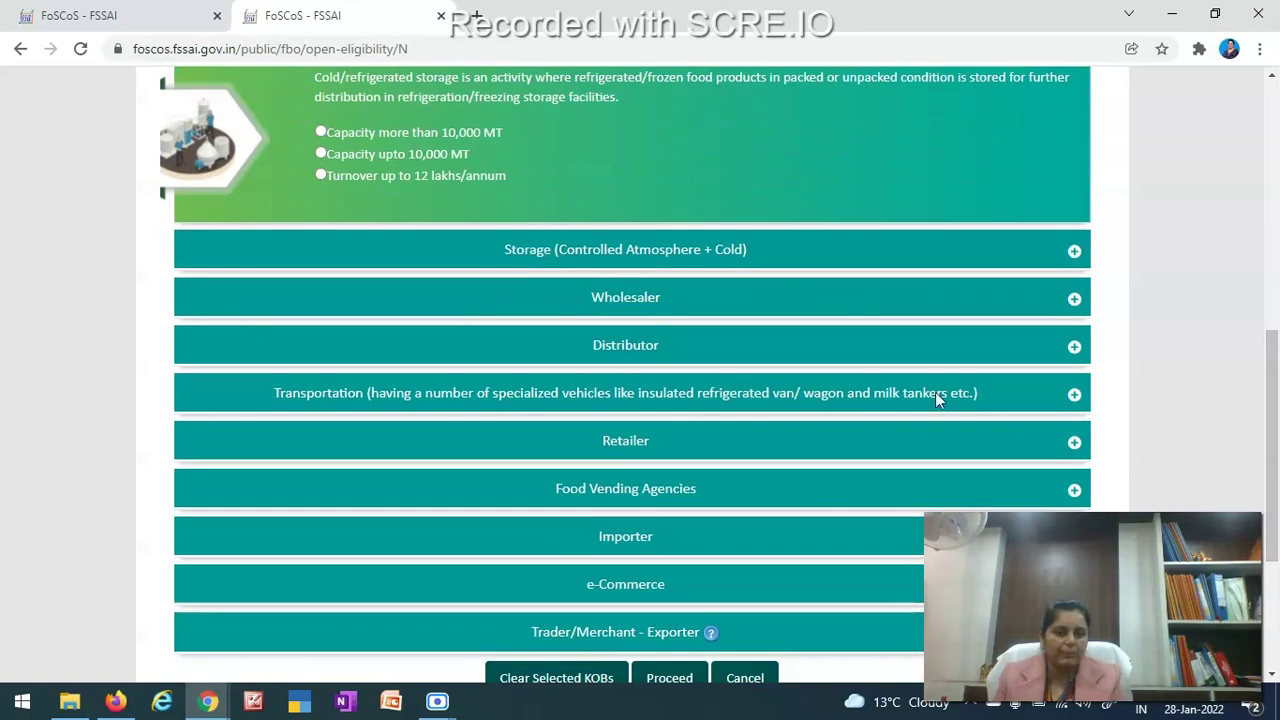
left_click(1074, 298)
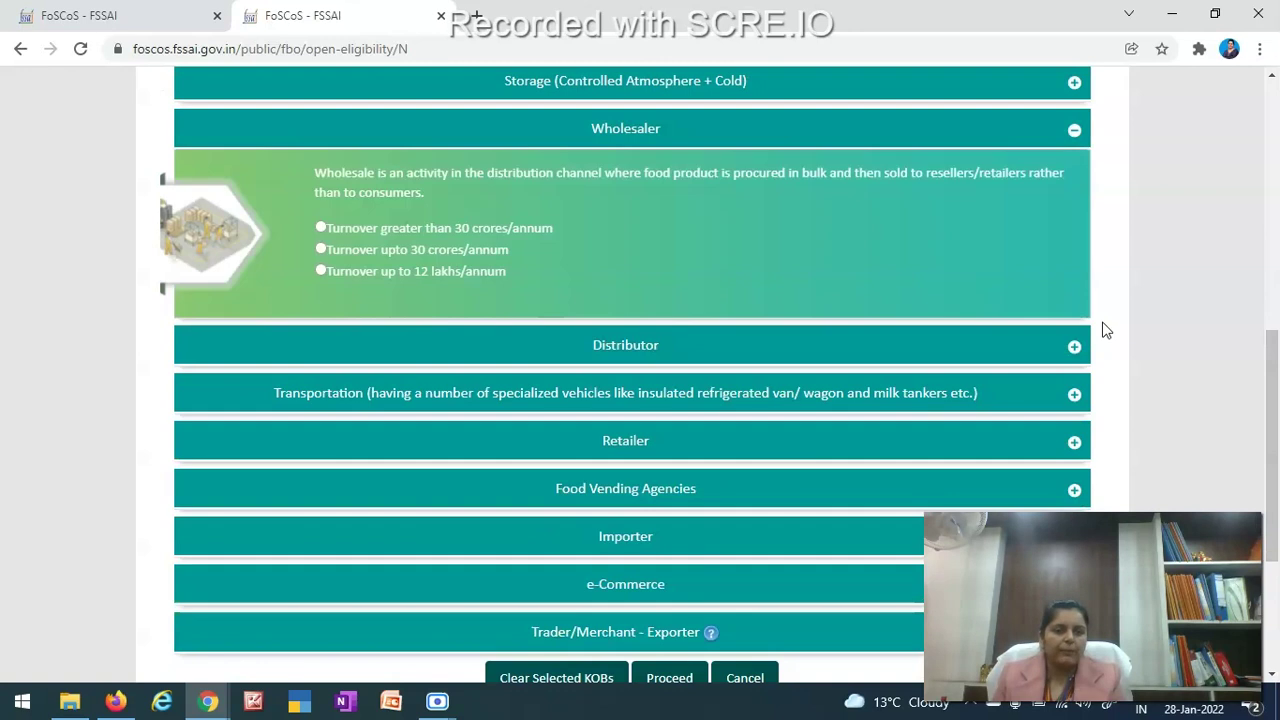
scroll(1278, 497, "up", 2)
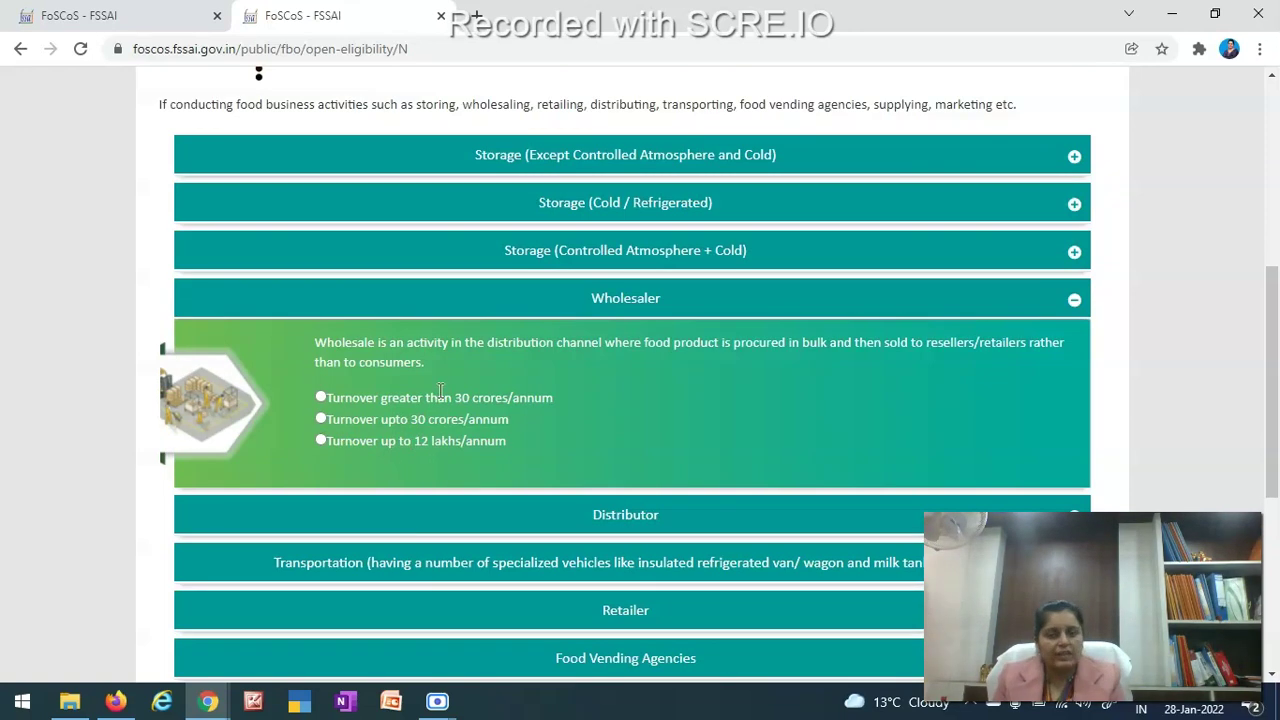
left_click(320, 419)
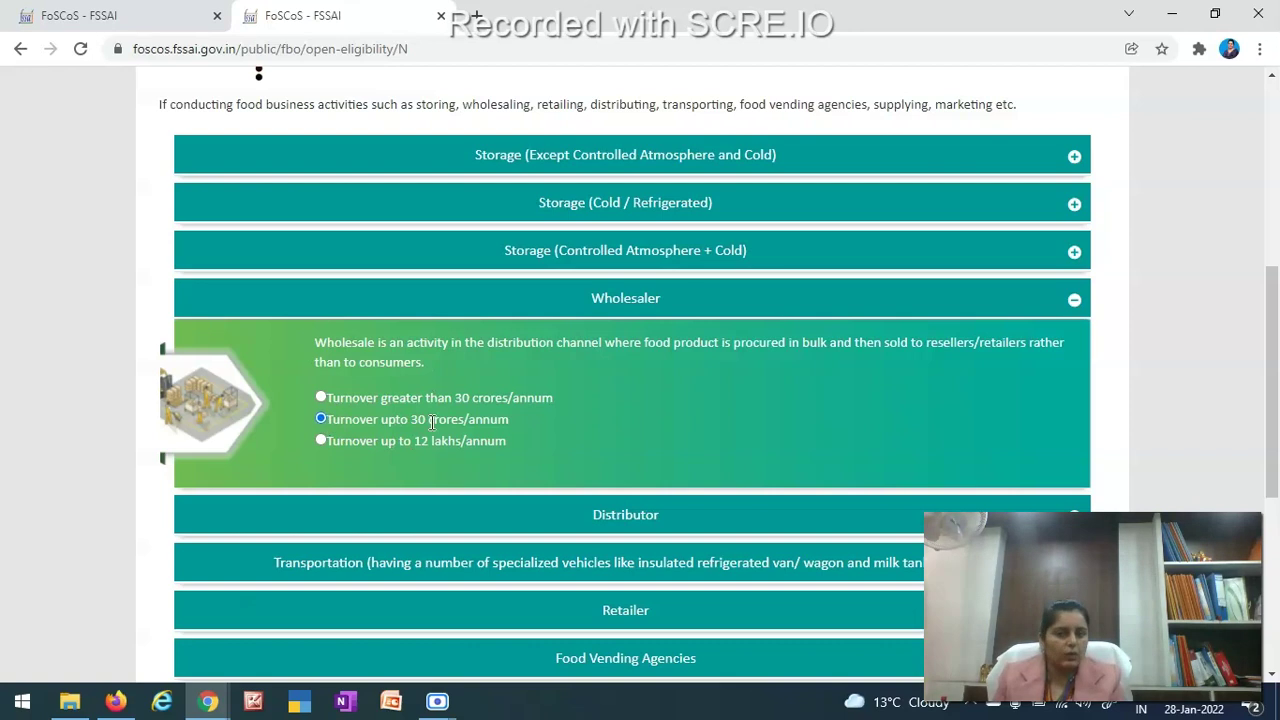
scroll(1270, 414, "down", 2)
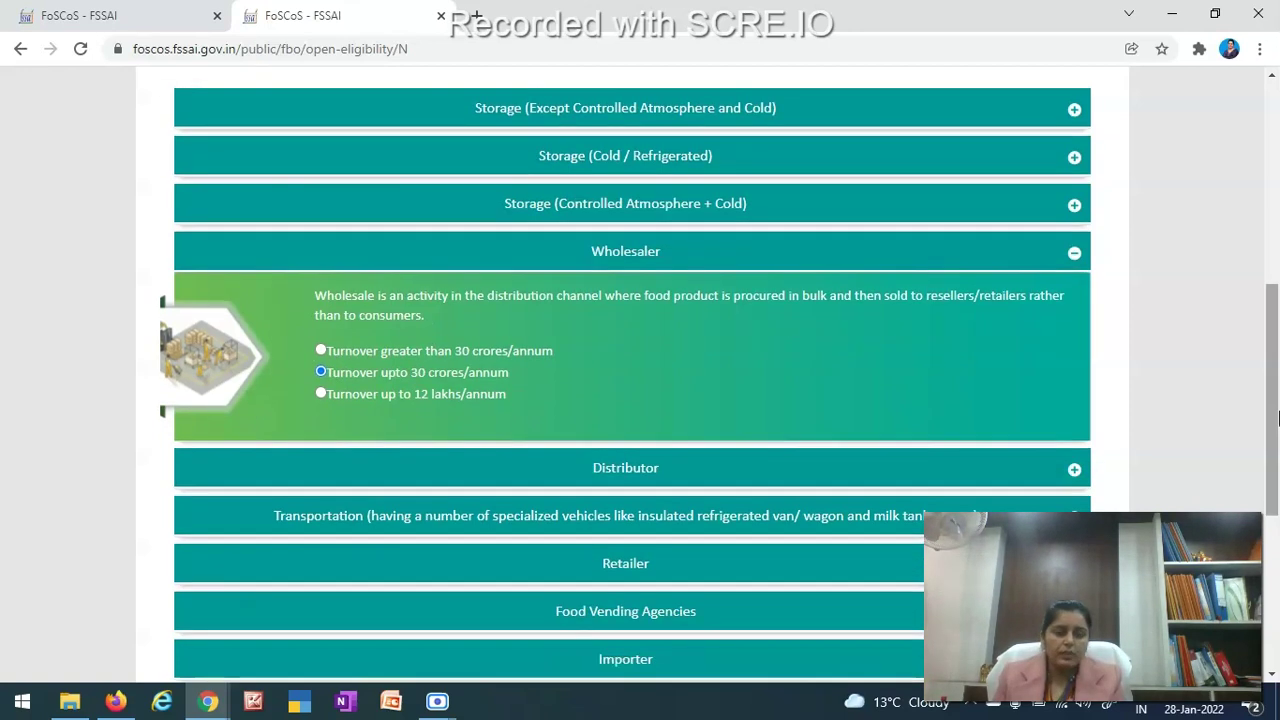
scroll(1270, 418, "down", 3)
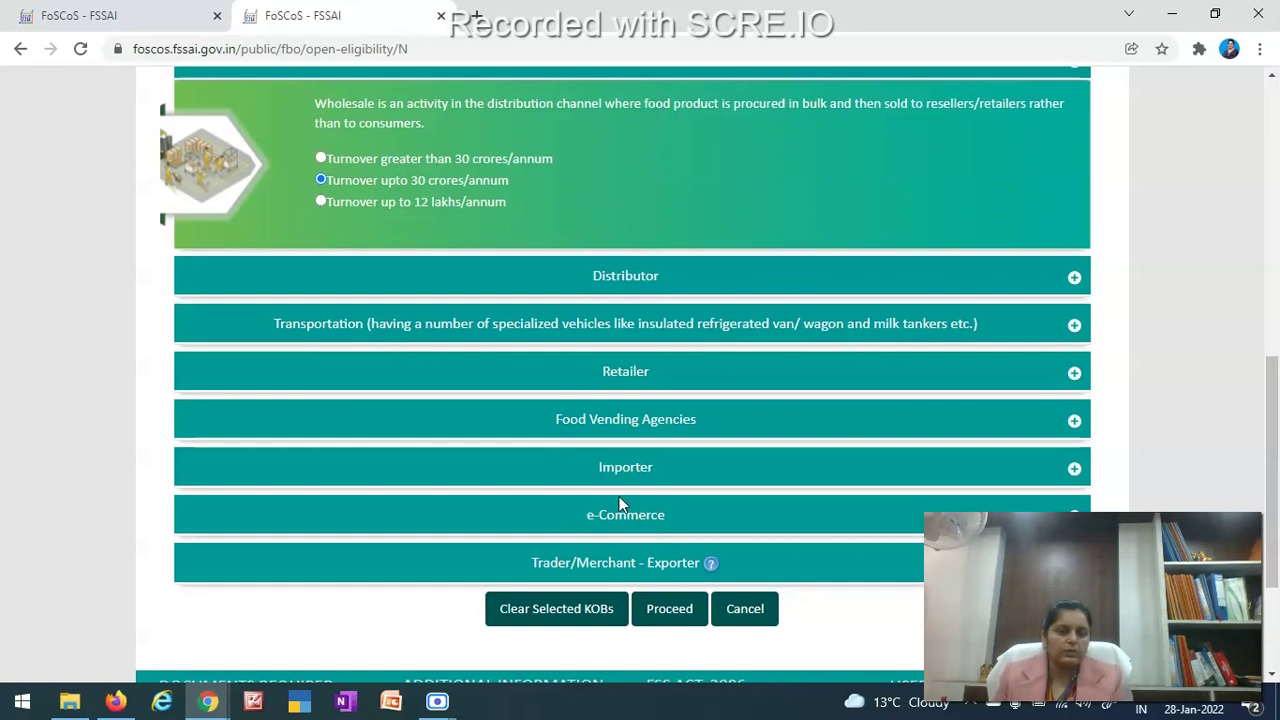
left_click(645, 620)
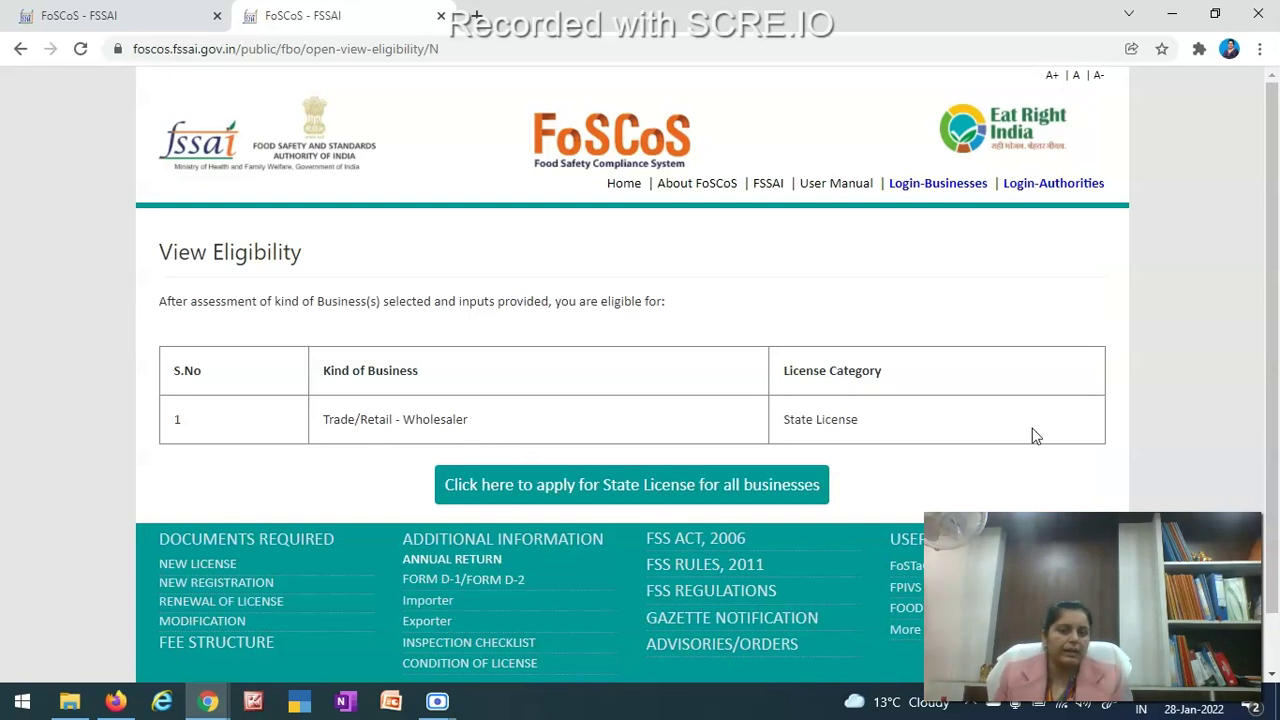
Start the State License application for all businesses and review the fields of its blank premises form
scroll(1272, 450, "down", 1)
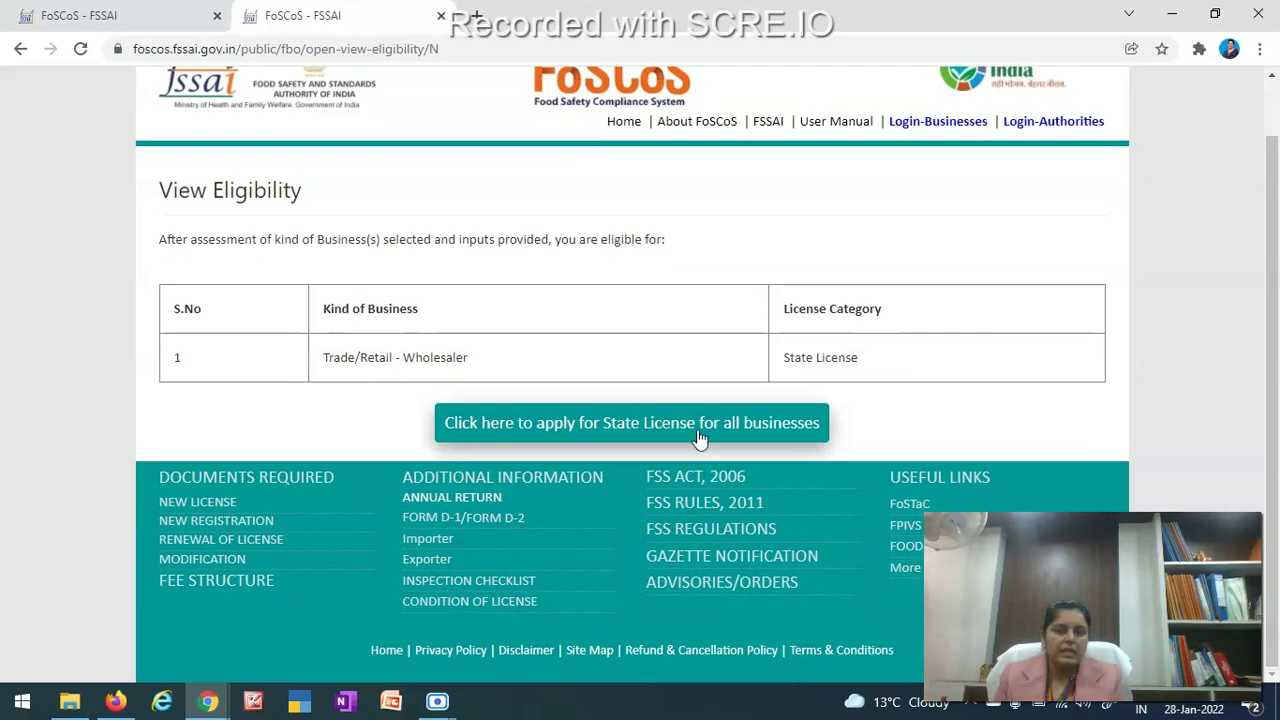
left_click(645, 424)
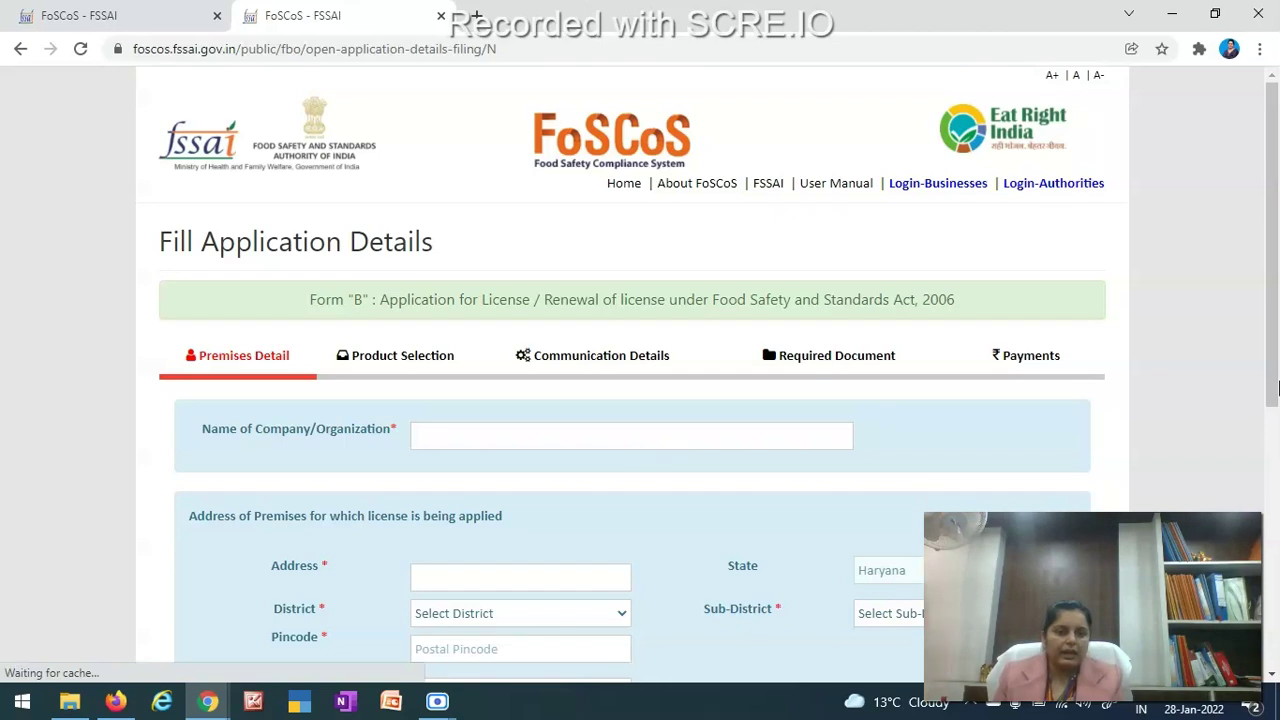
left_click_drag(1277, 388, 1240, 465)
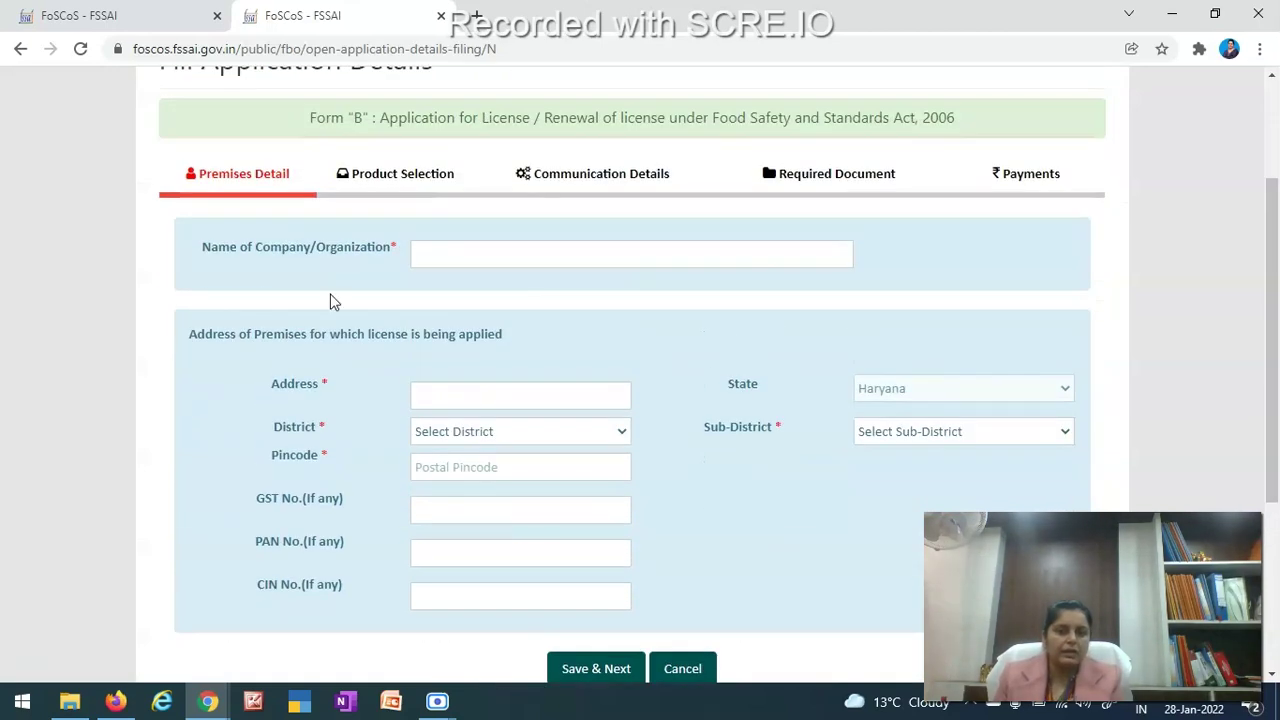
scroll(407, 505, "down", 1)
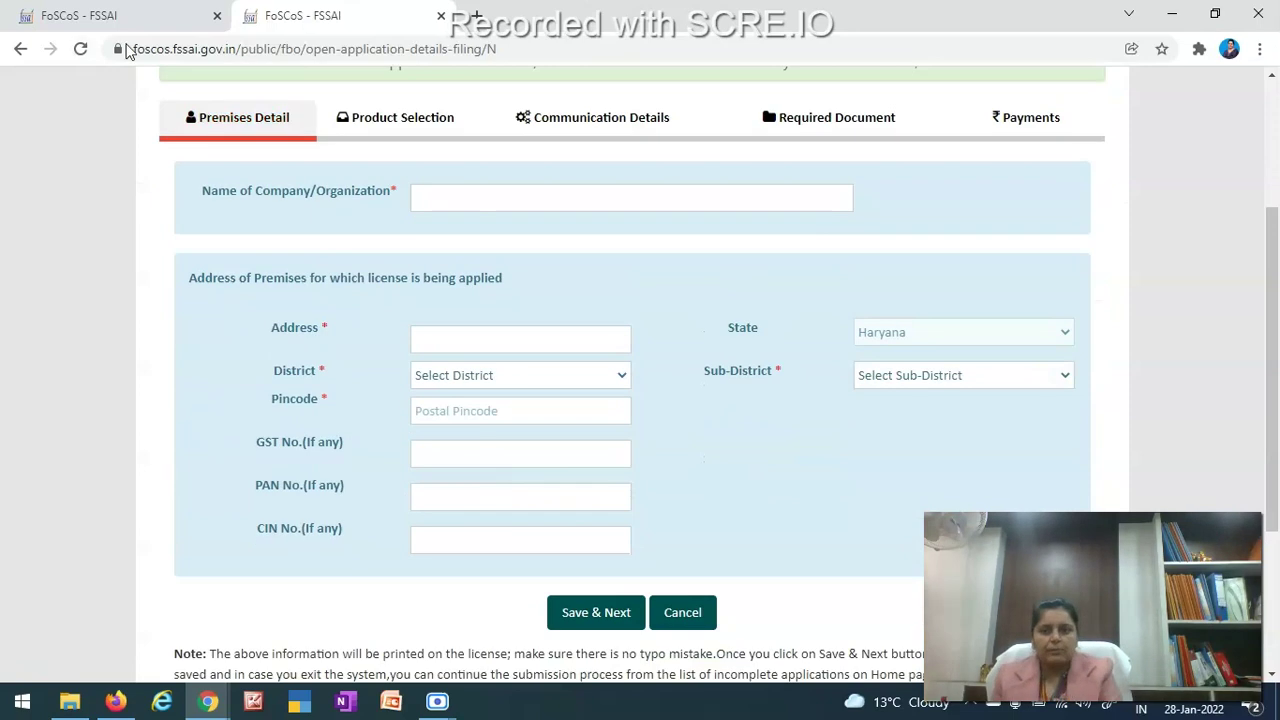
In the already filled-in application for company xyz, save the premises details and accept the premise location
left_click(149, 12)
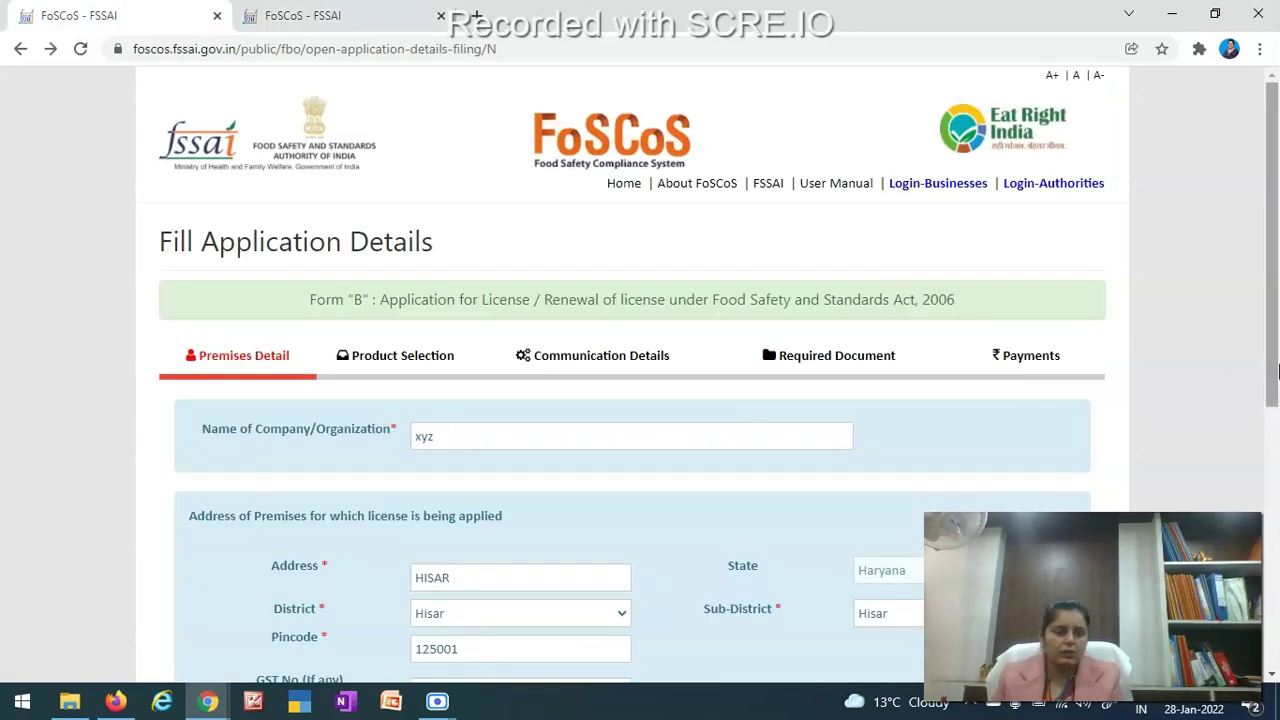
left_click_drag(1276, 285, 1278, 428)
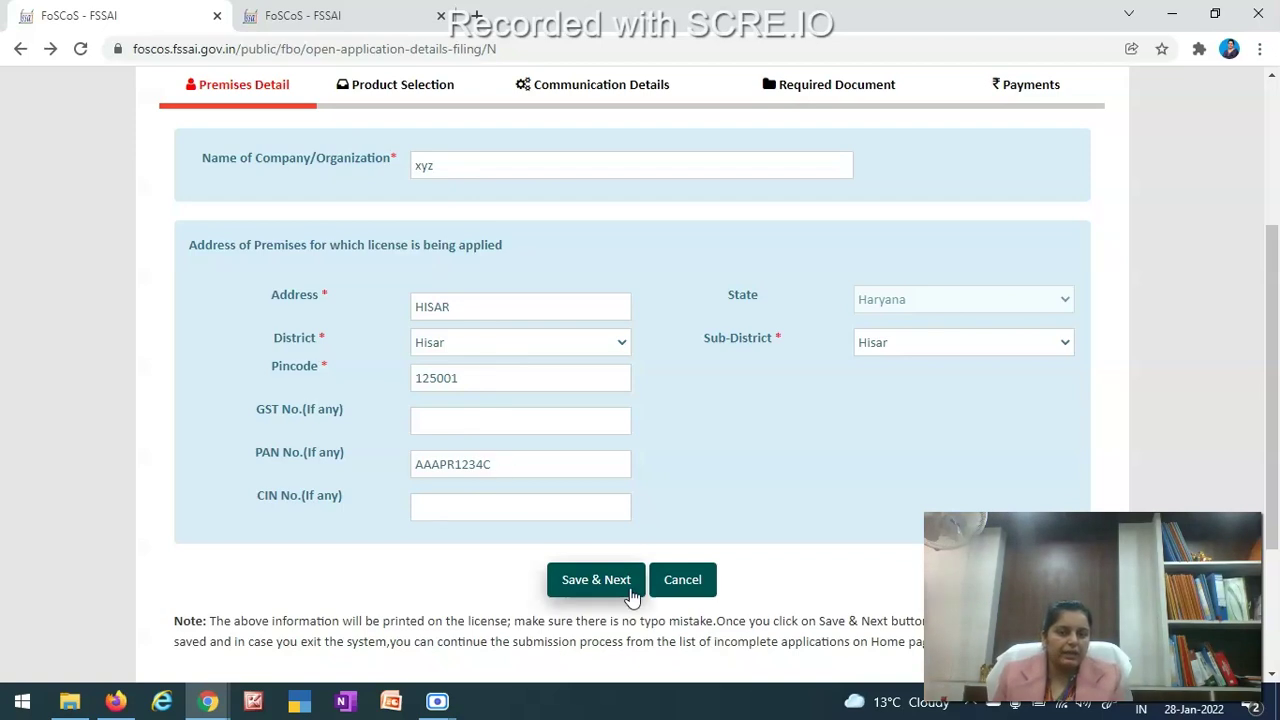
left_click(596, 580)
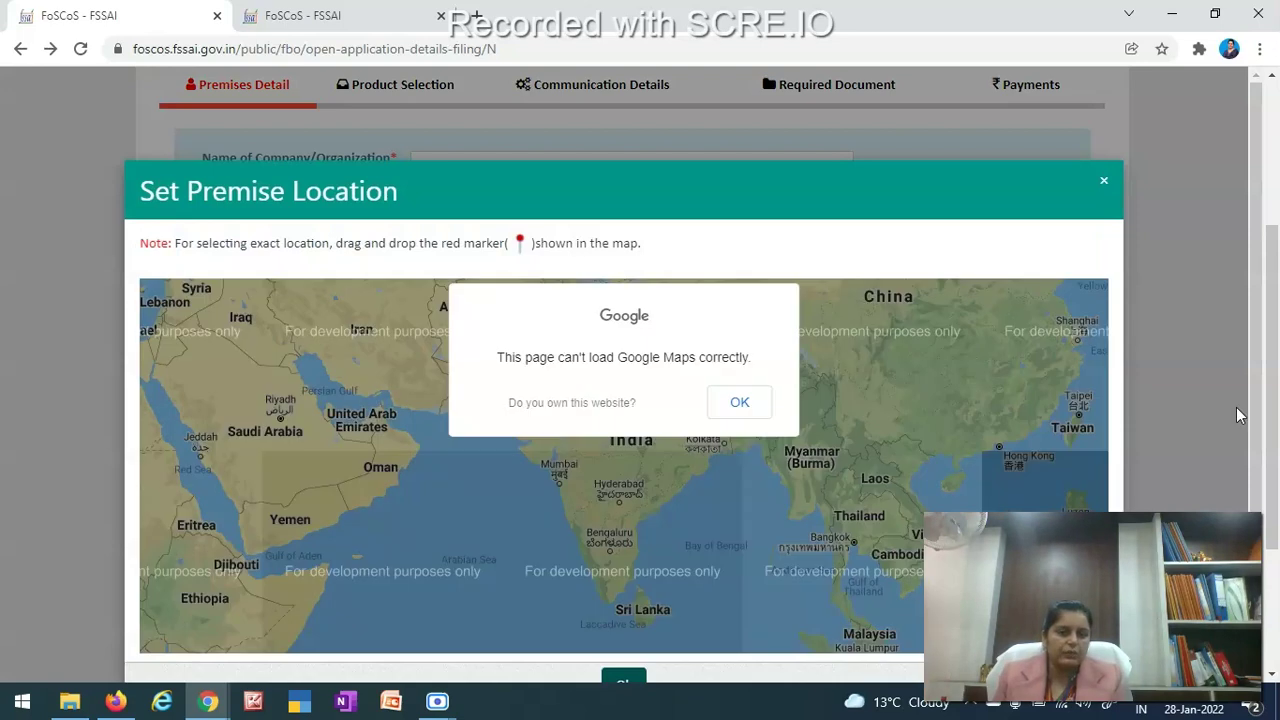
scroll(1249, 463, "up", 2)
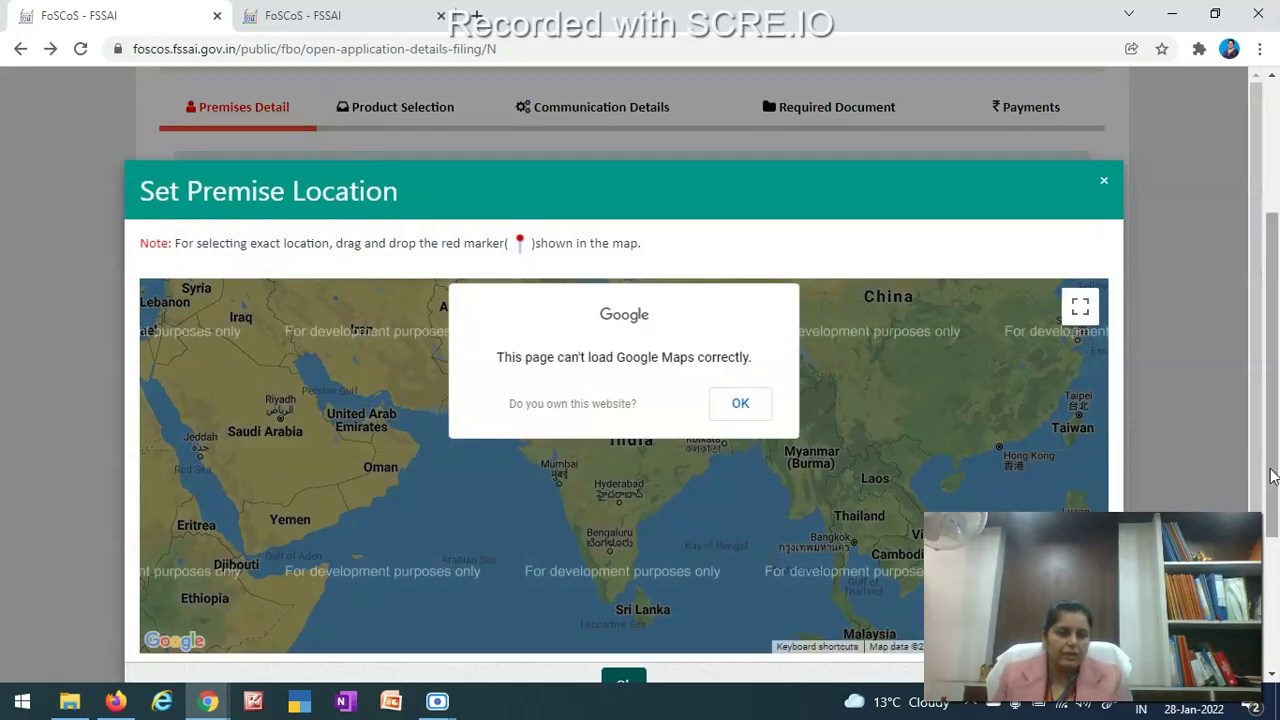
scroll(1272, 477, "down", 3)
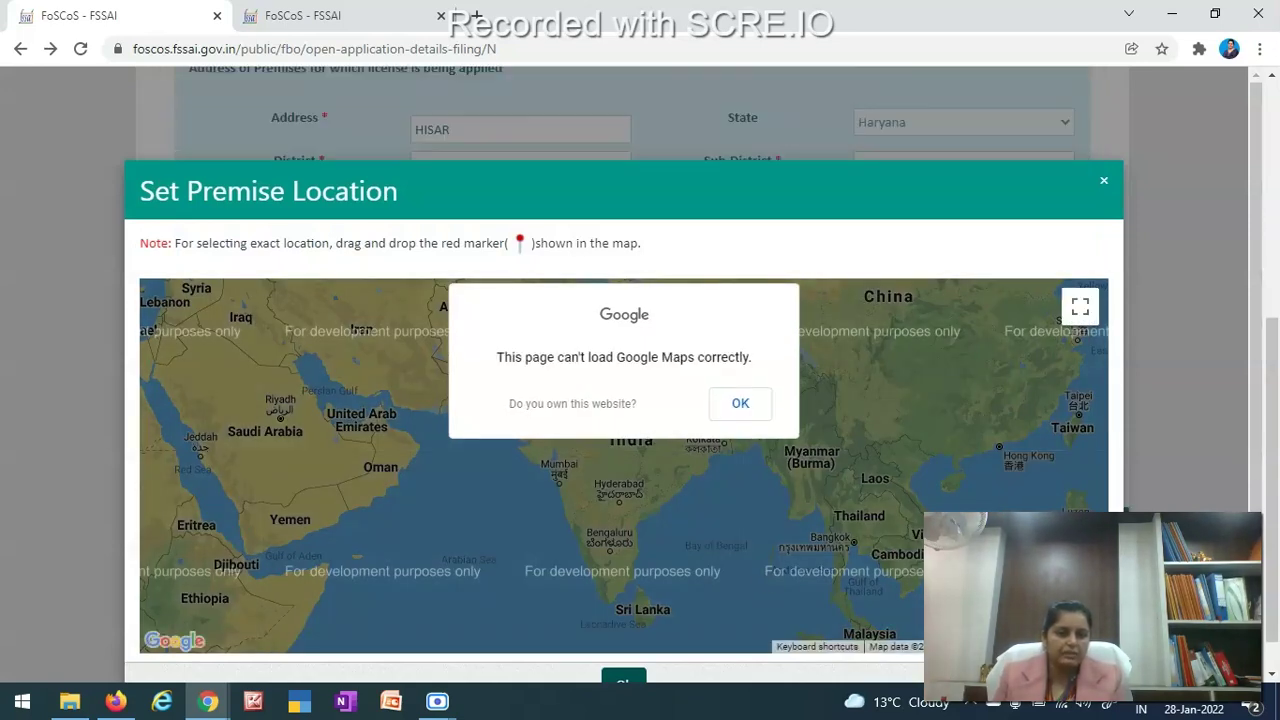
left_click(627, 681)
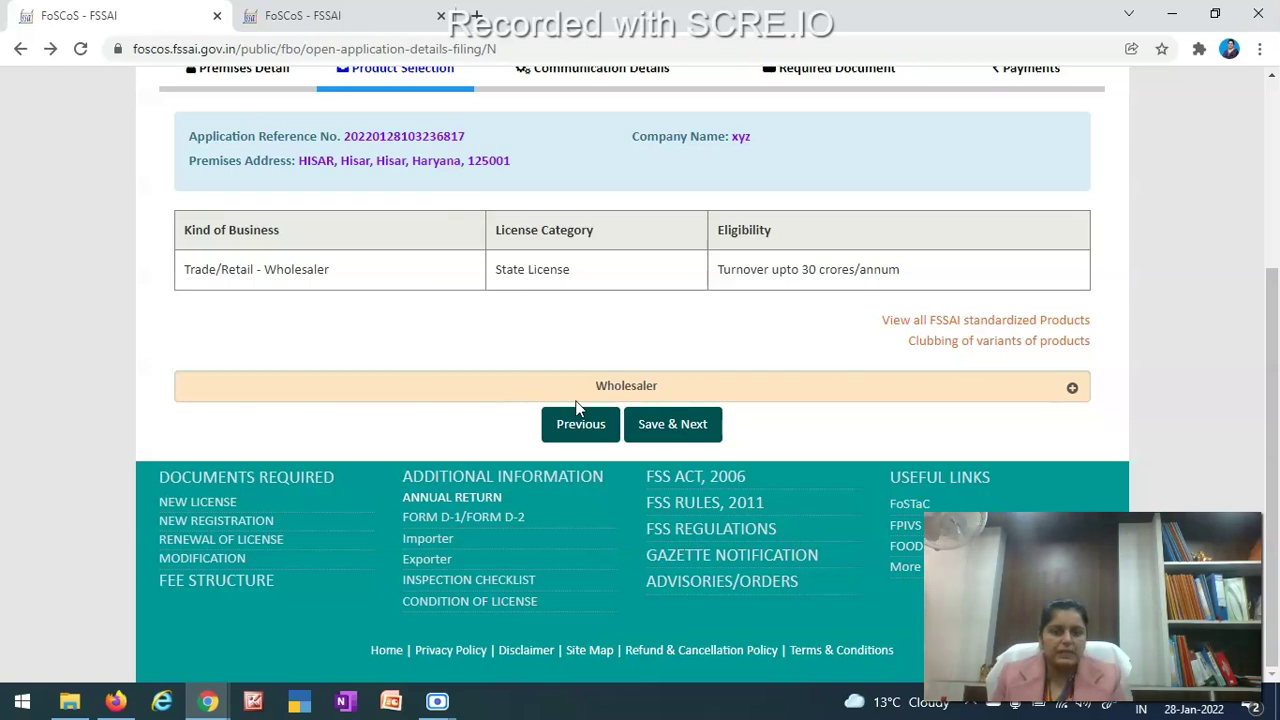
Add food category 06 - Cereals and cereal products to the Wholesaler product list
left_click(1072, 390)
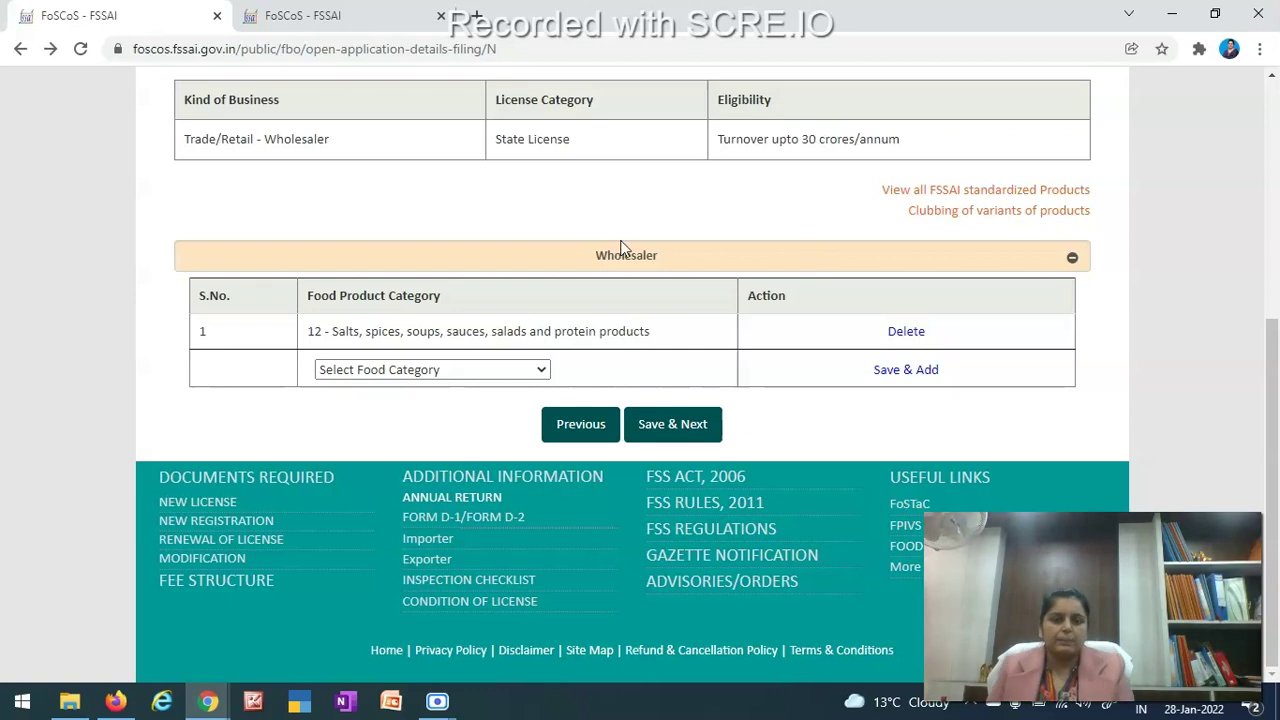
left_click(541, 372)
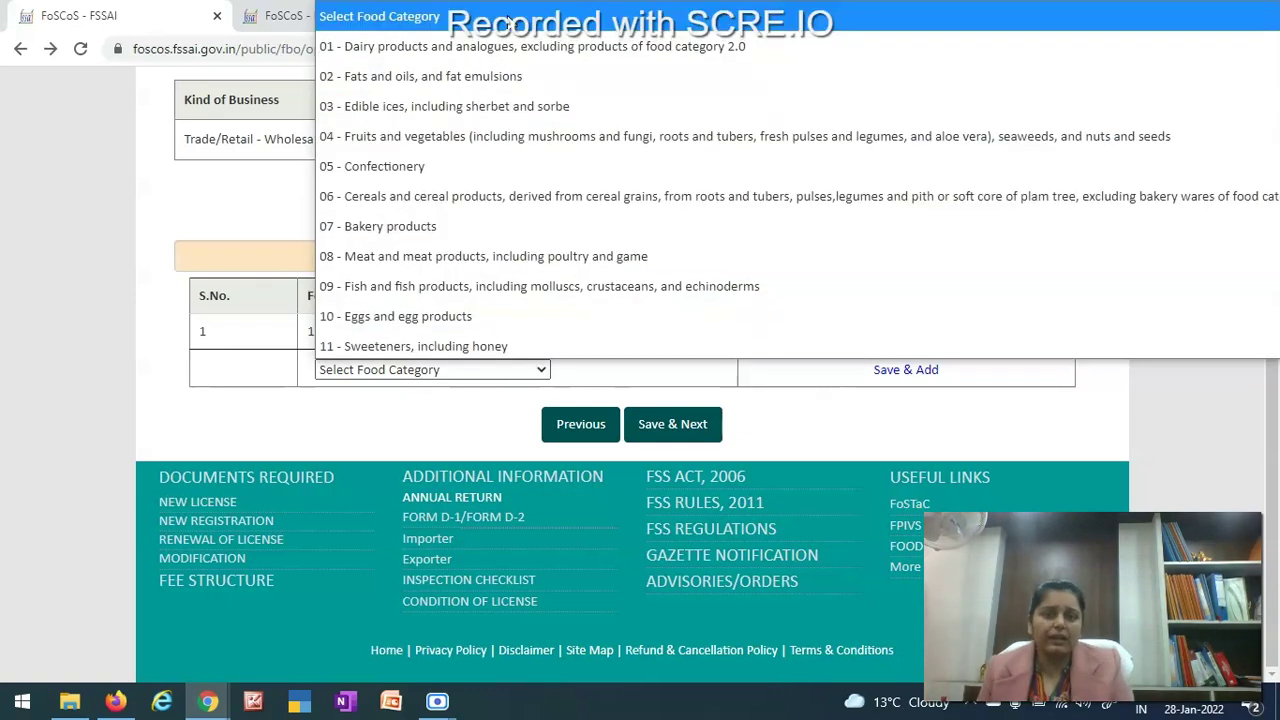
left_click(383, 444)
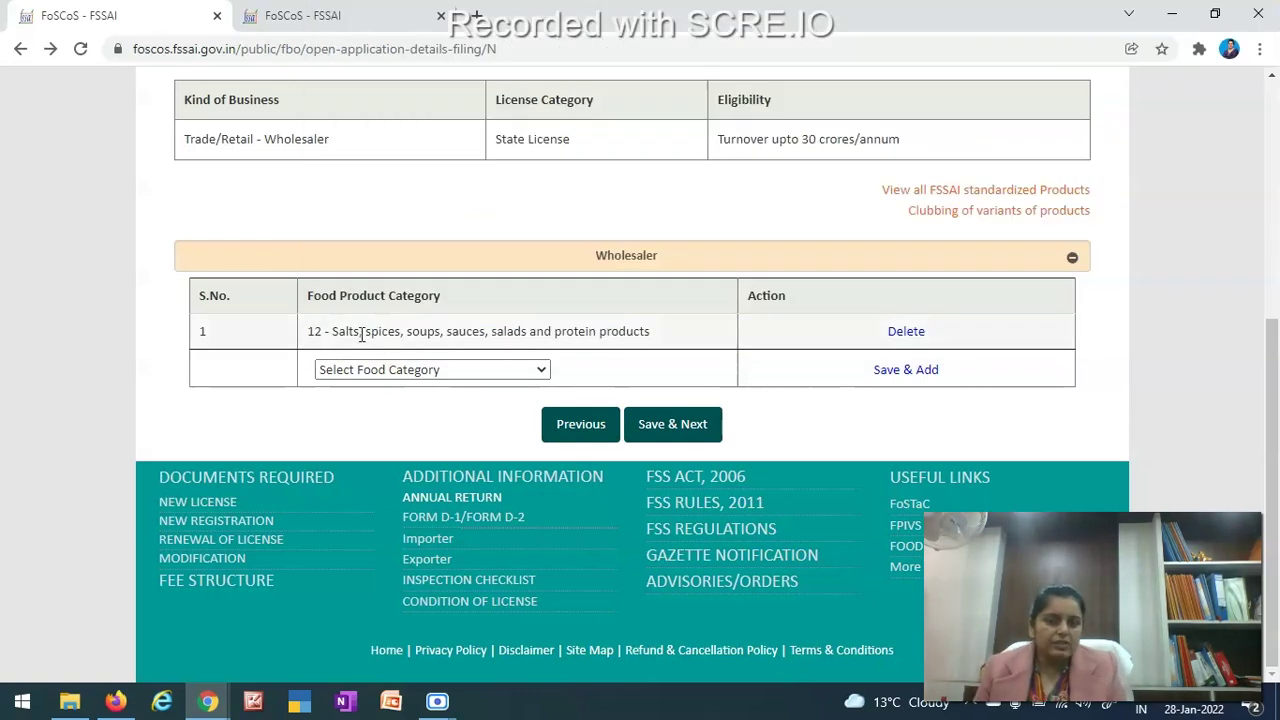
left_click(540, 374)
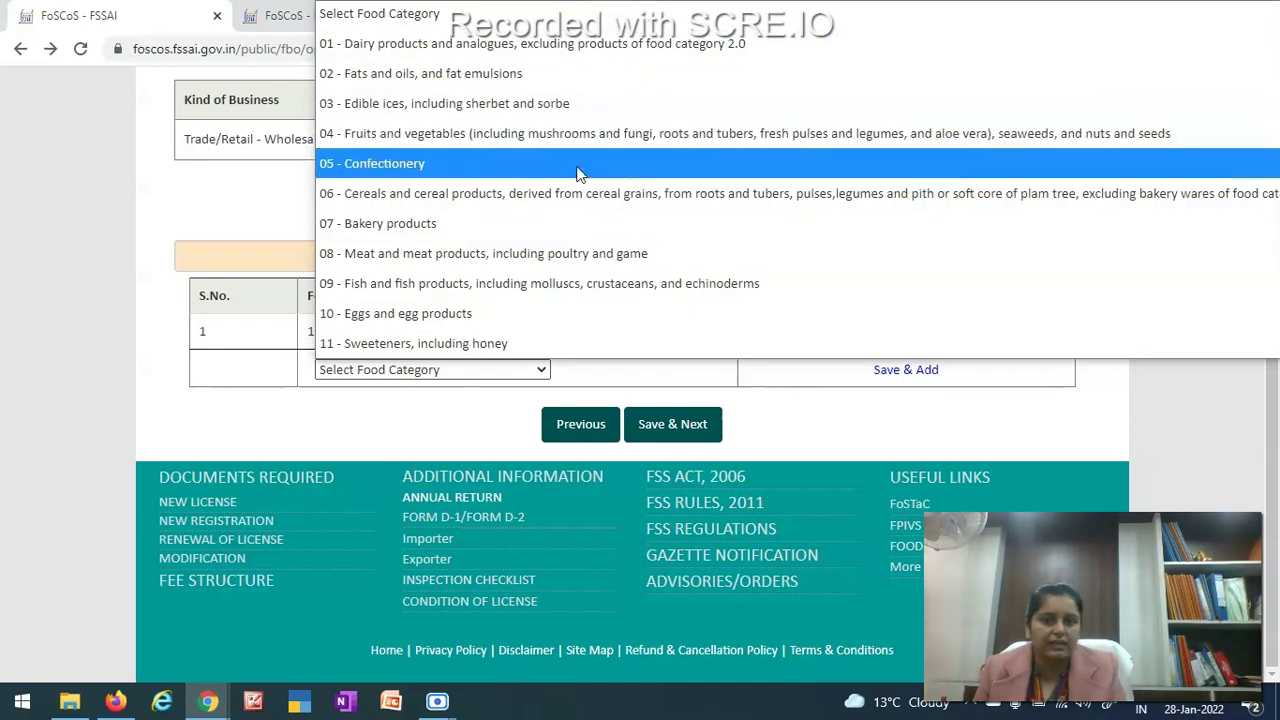
left_click(505, 194)
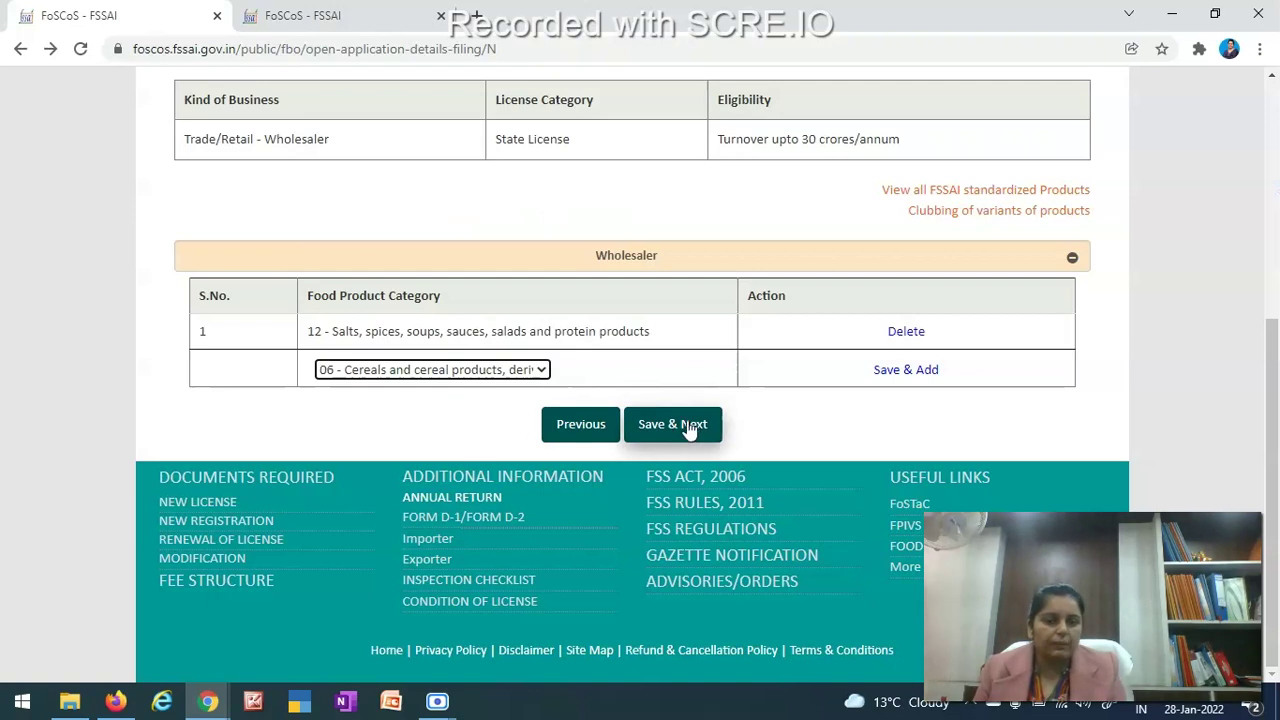
left_click(918, 372)
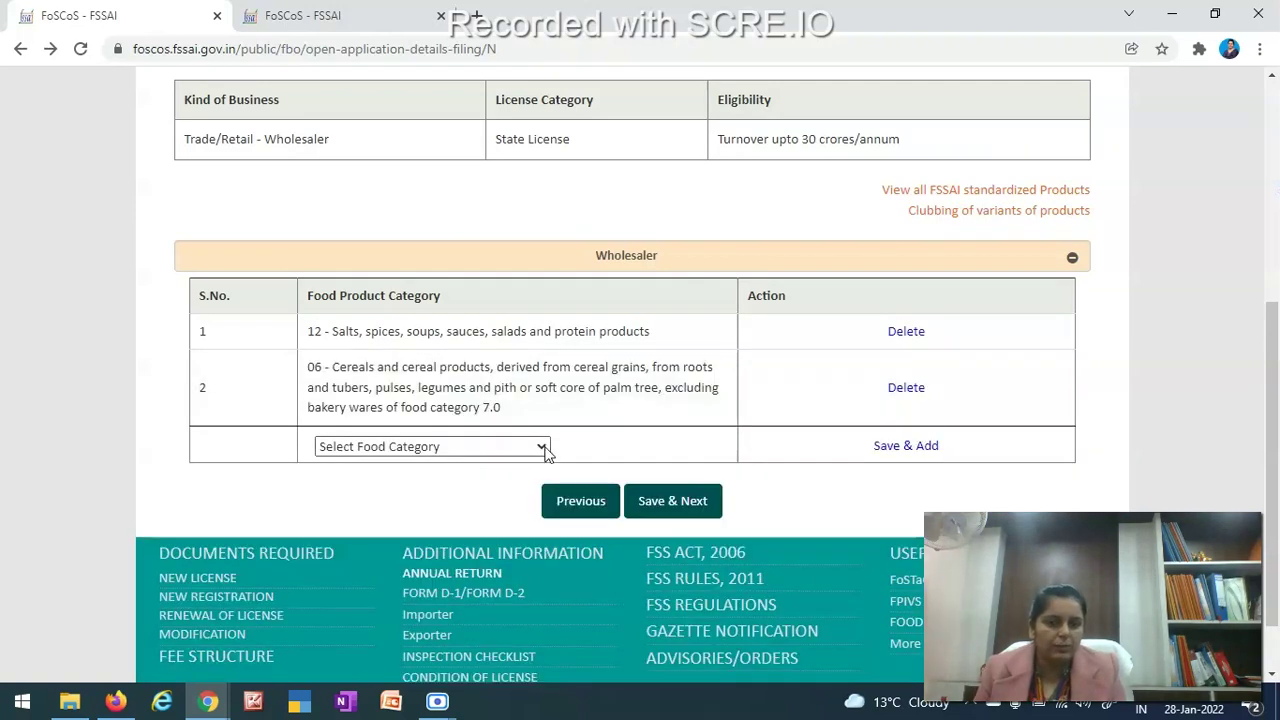
Add food category 13 - Foodstuffs intended for particular nutritional uses to the Wholesaler list and save the product selection
left_click(546, 453)
left_click(482, 392)
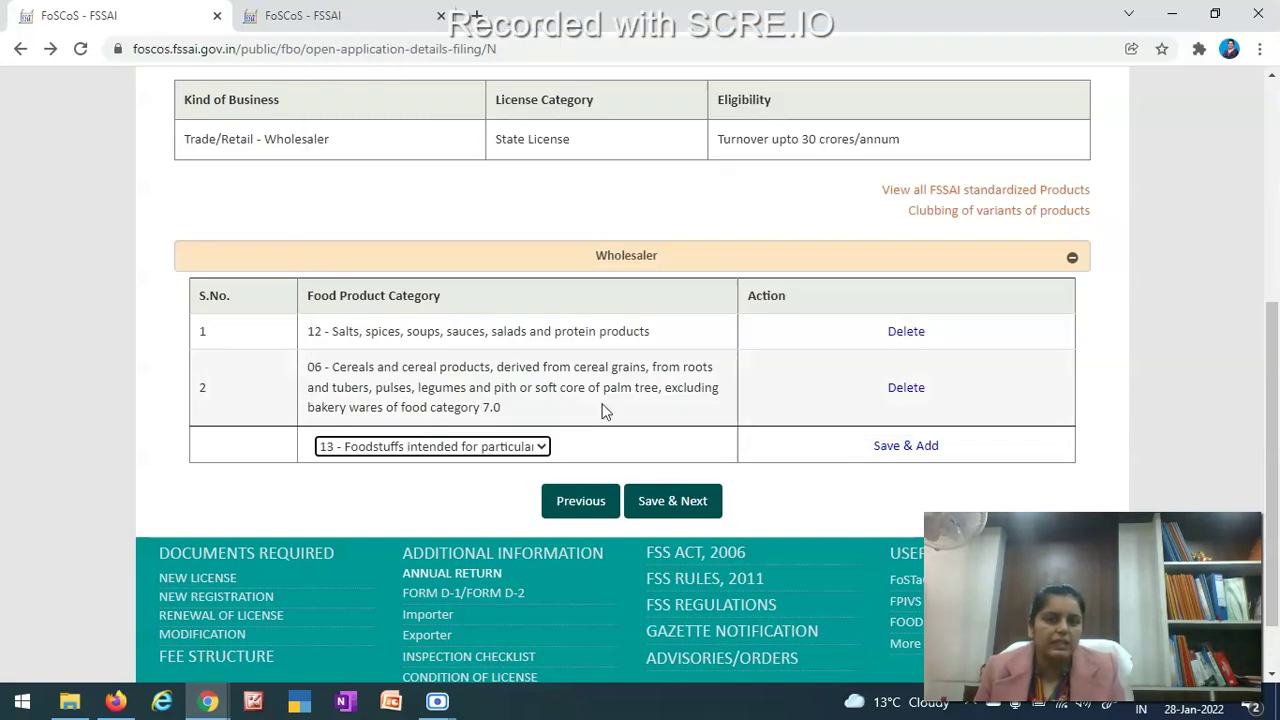
left_click(920, 446)
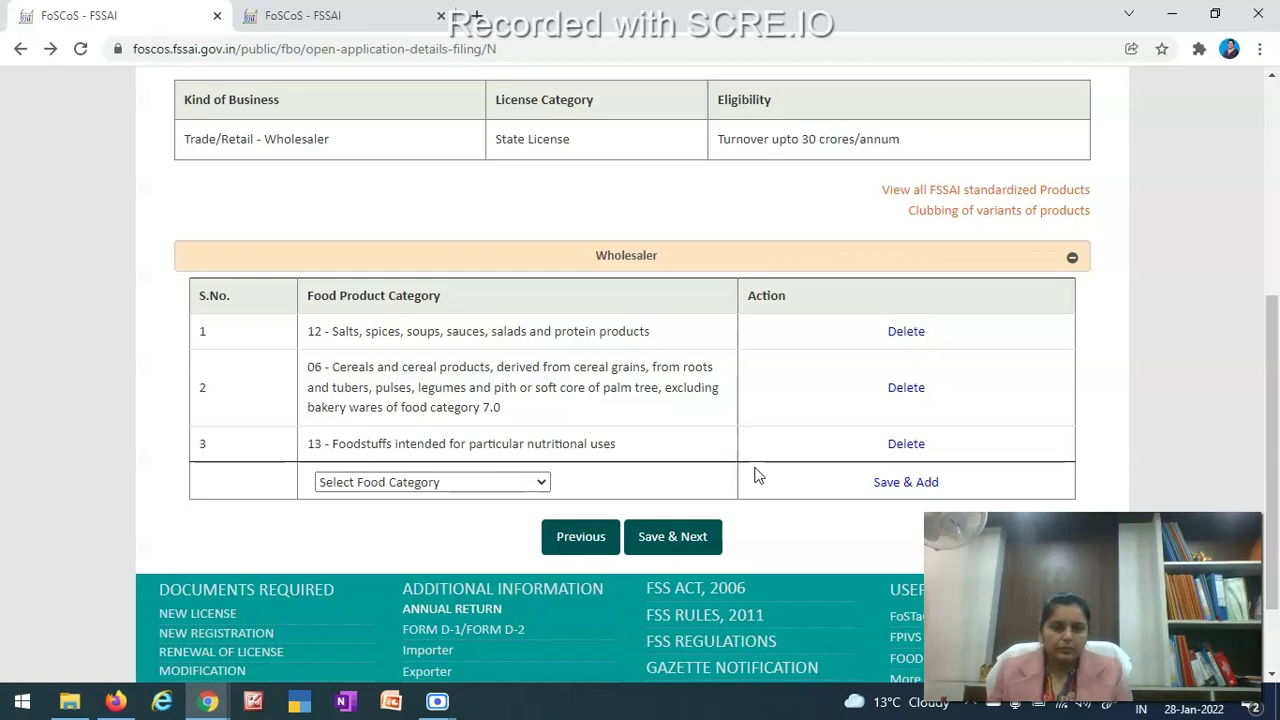
left_click(677, 536)
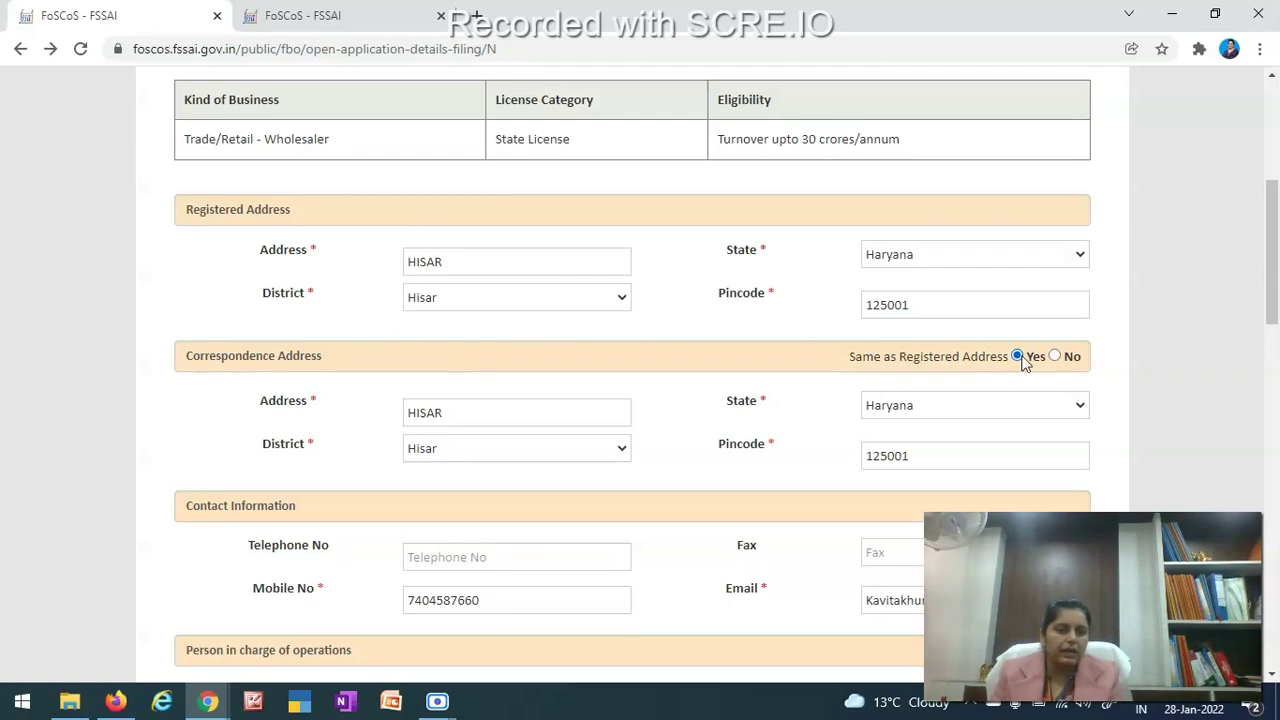
Mark the correspondence address as same as the registered address and select Pan Card as the photo ID of the person in charge of operations
left_click(1055, 357)
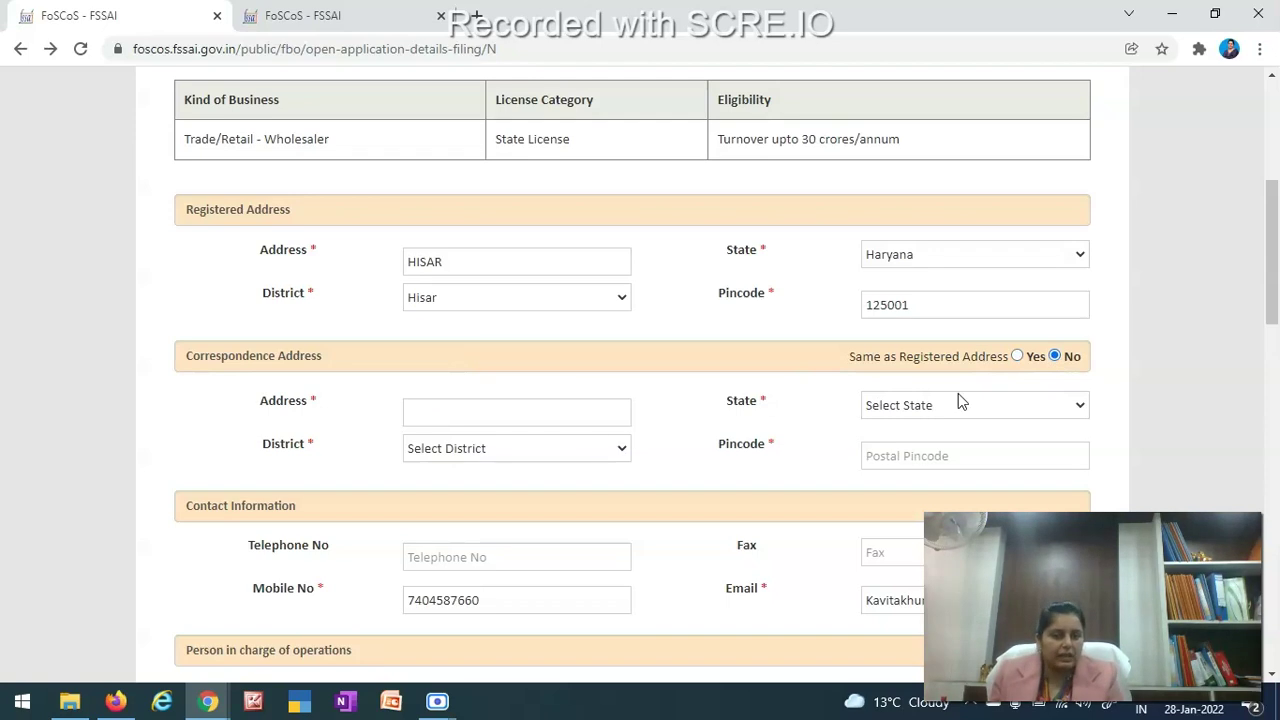
left_click(1017, 357)
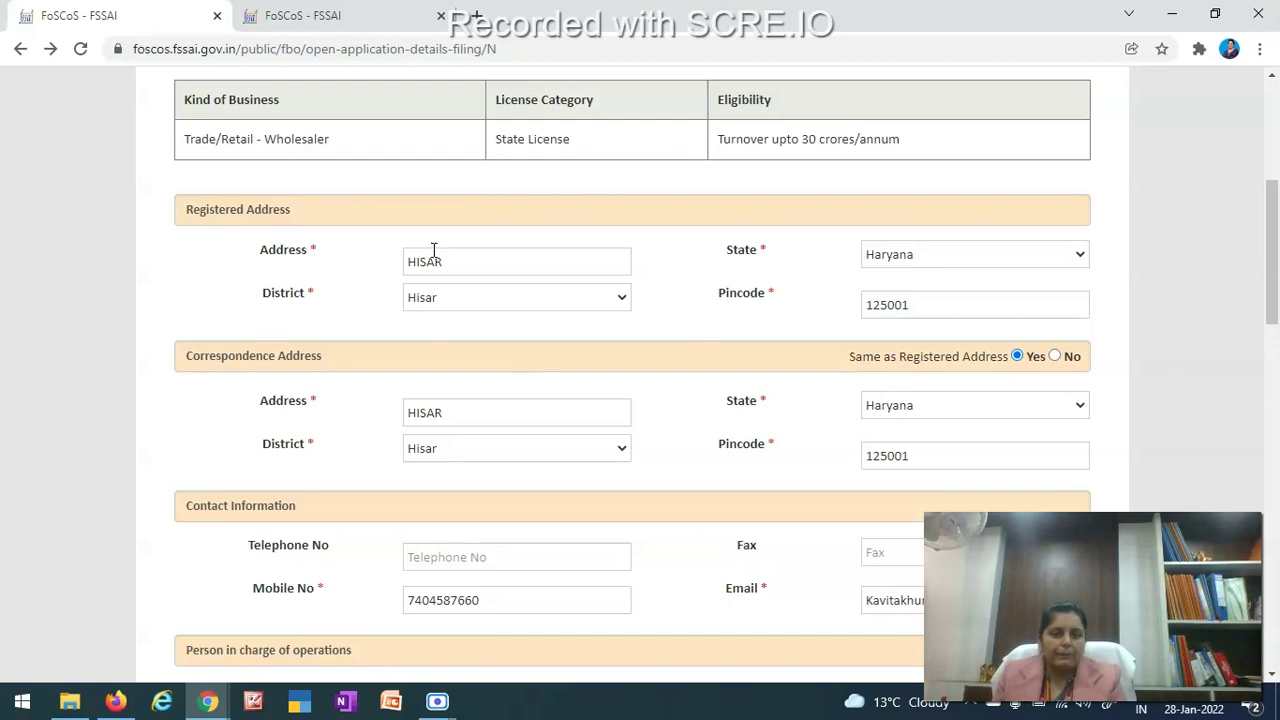
left_click_drag(1273, 308, 1272, 408)
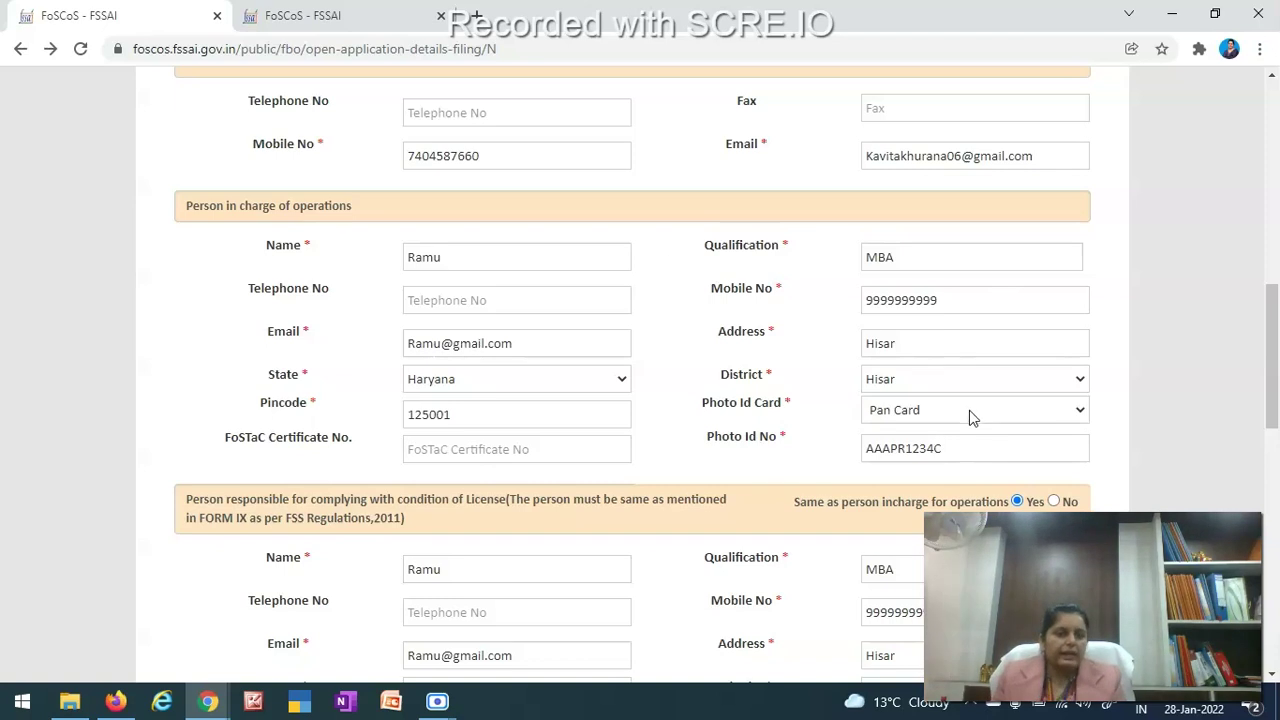
left_click(1003, 411)
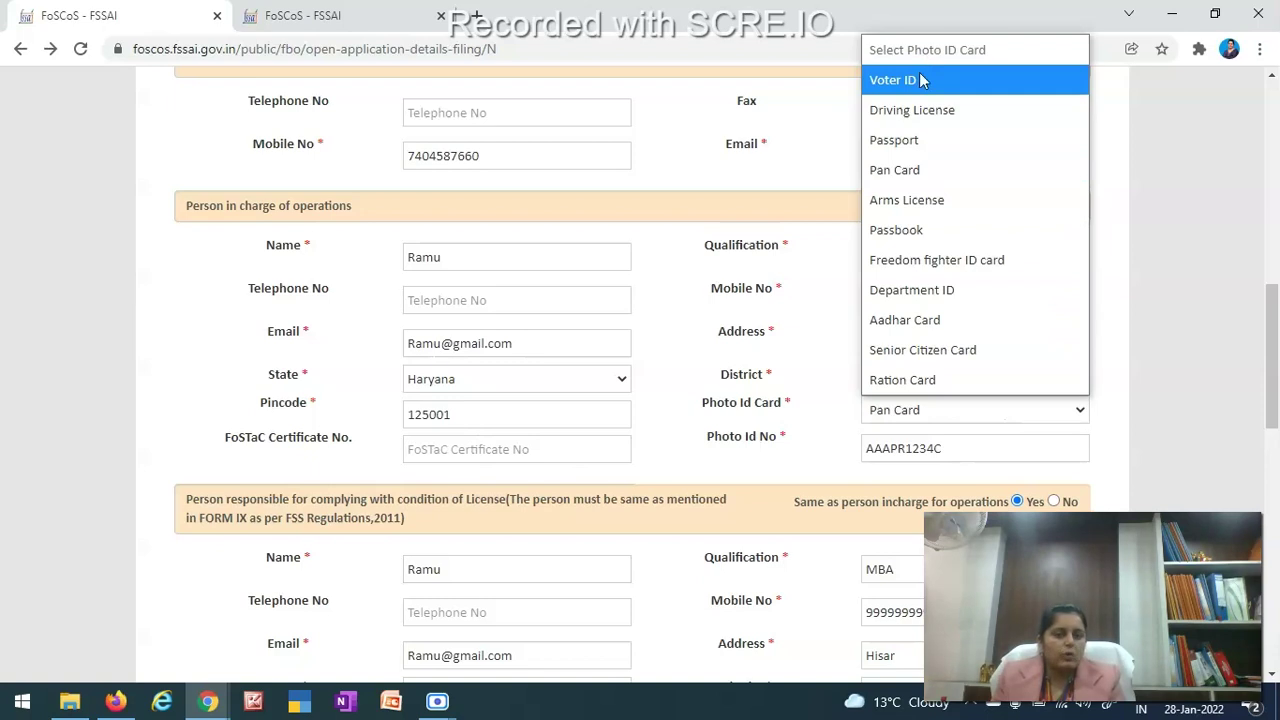
left_click(940, 171)
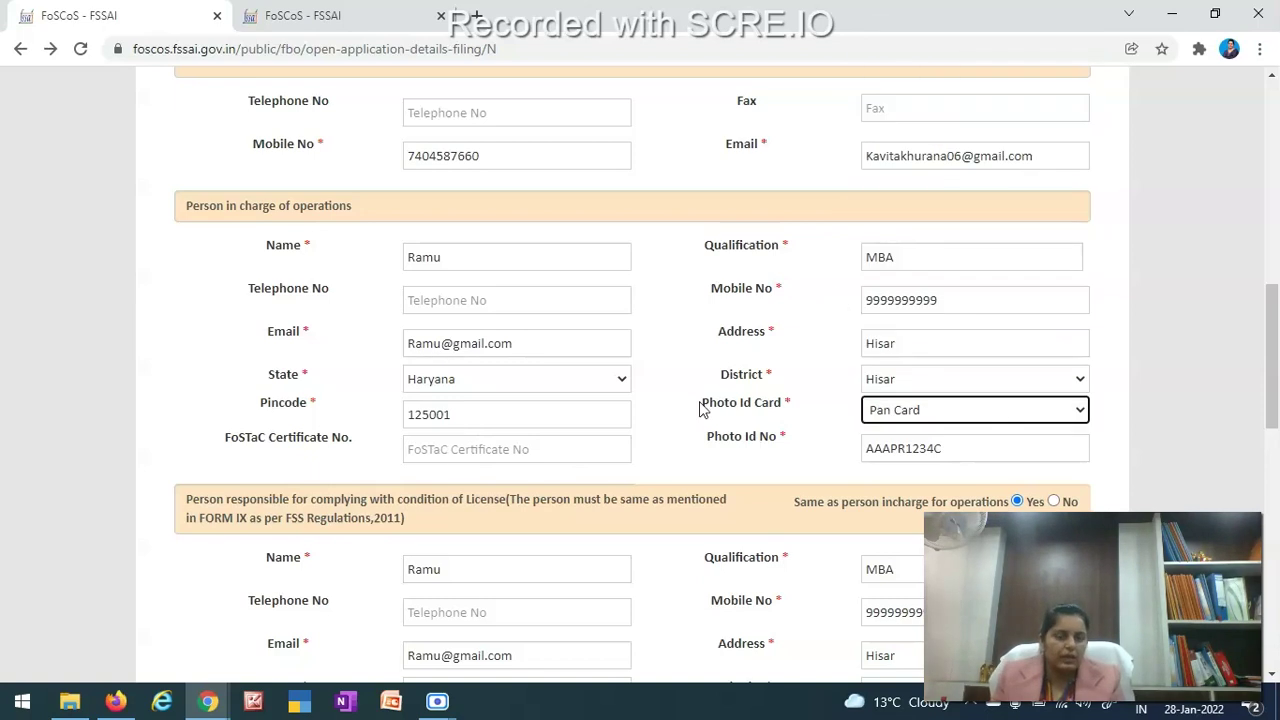
left_click_drag(1277, 403, 1277, 477)
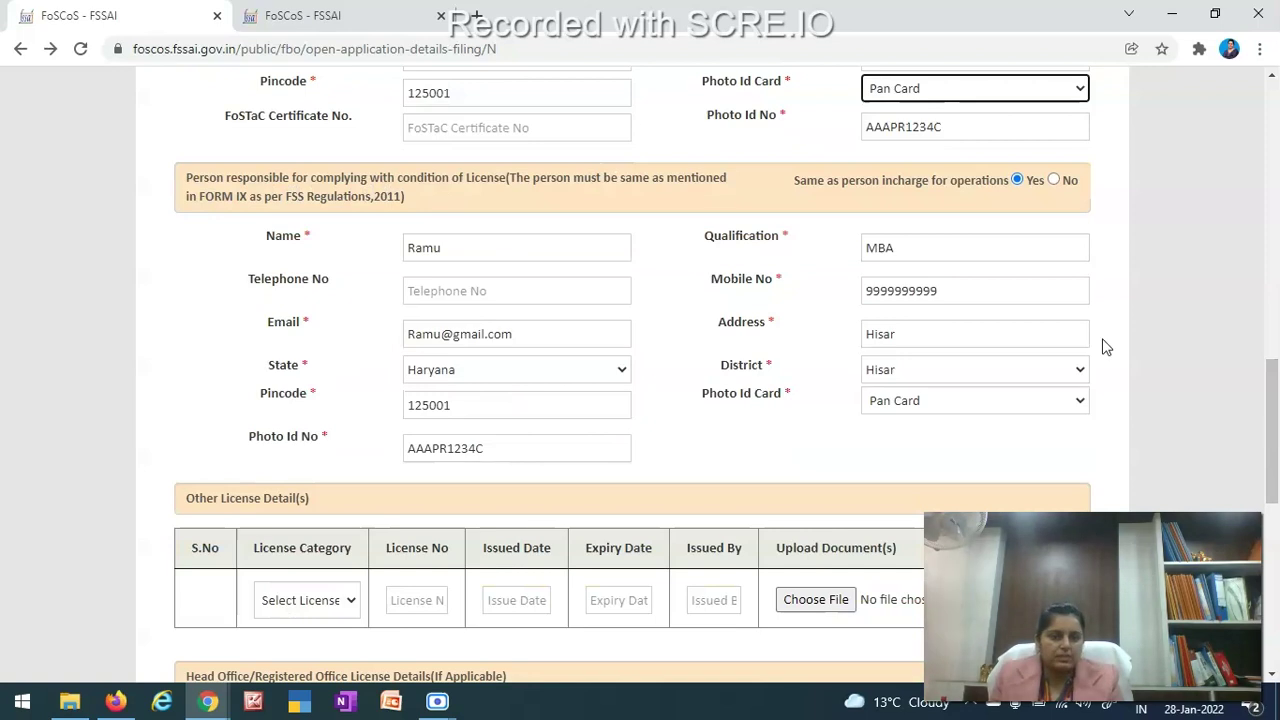
Select Police License as the license category in the Other License Detail(s) table
left_click_drag(1273, 456, 1273, 394)
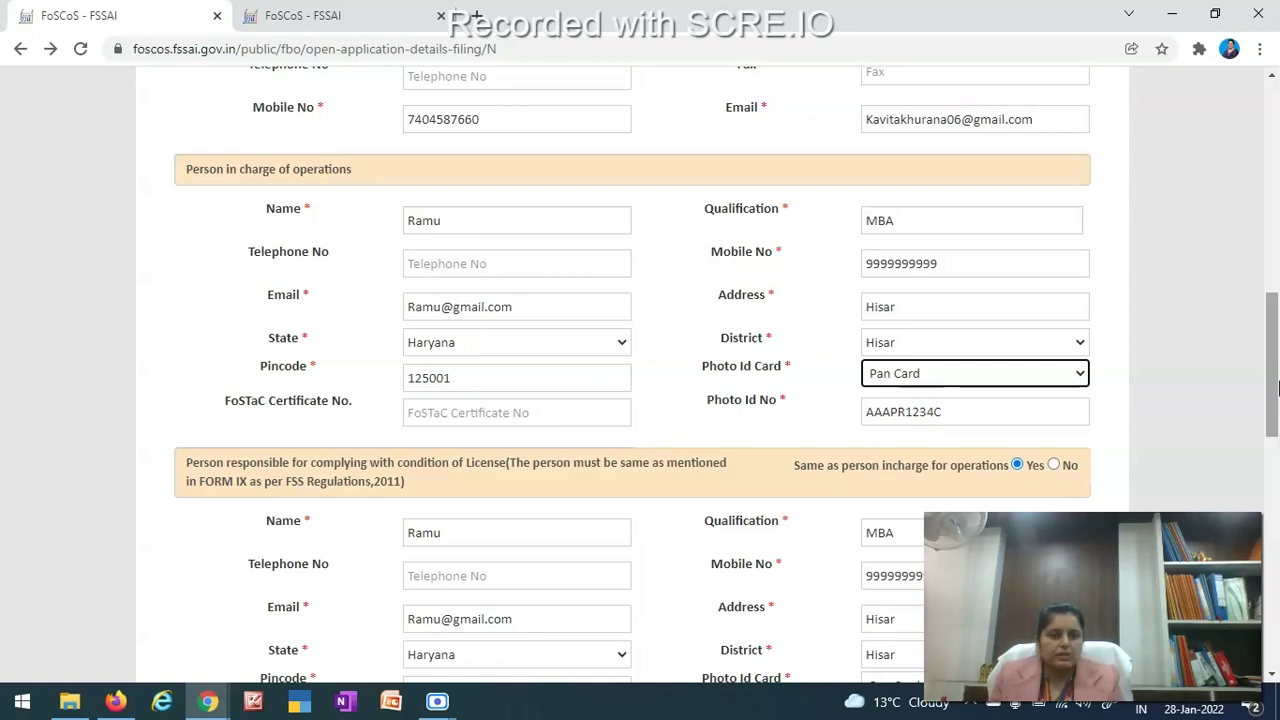
left_click_drag(1276, 388, 1276, 465)
scroll(1277, 465, "down", 2)
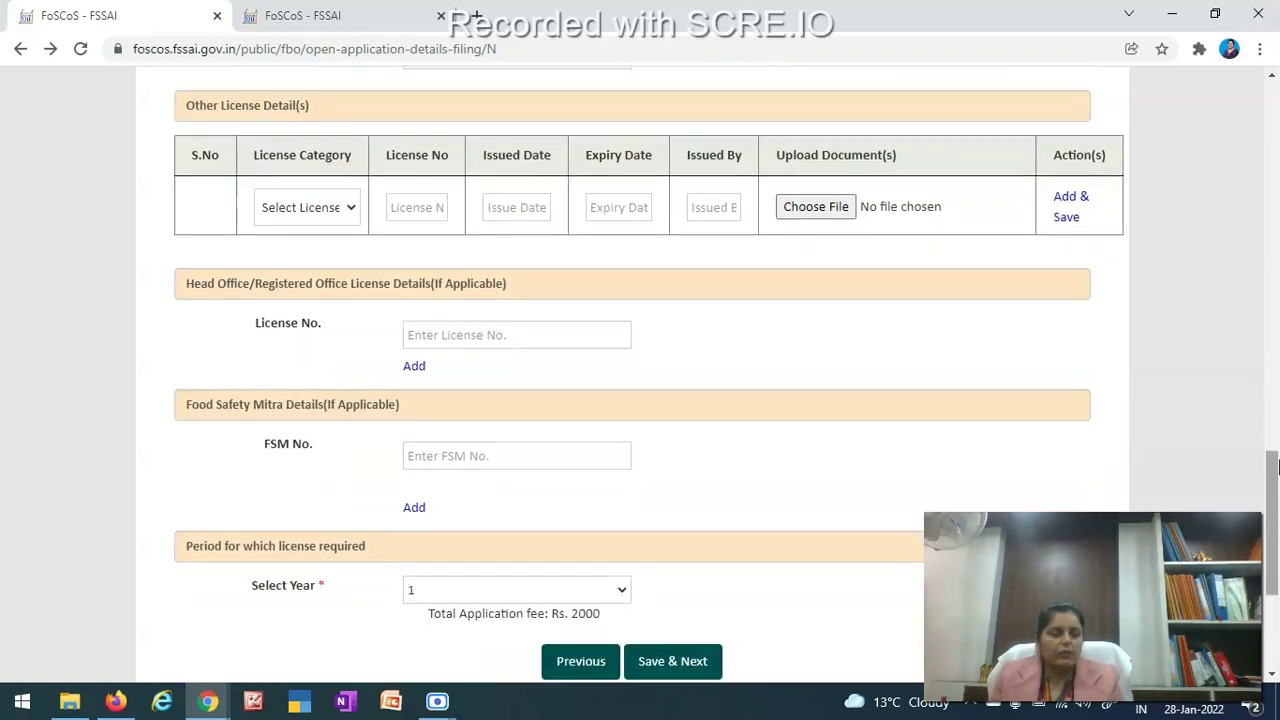
scroll(1277, 467, "up", 1)
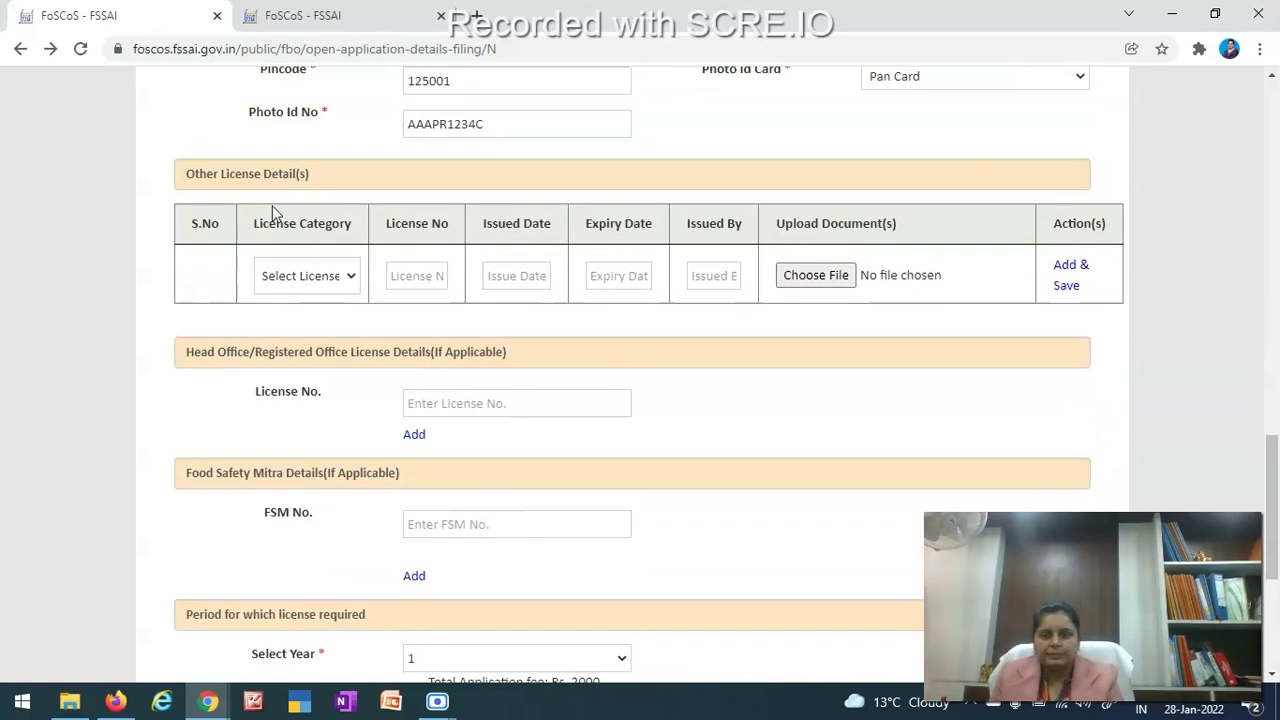
left_click(350, 277)
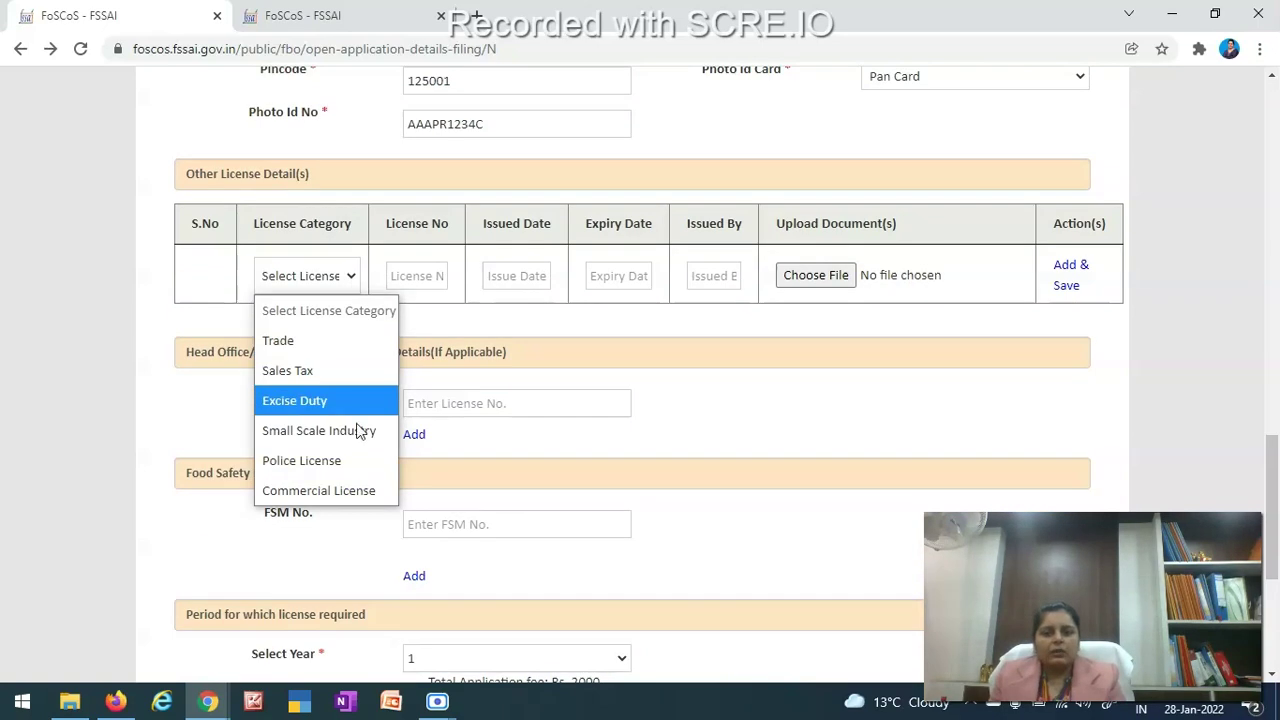
left_click(355, 460)
left_click(349, 277)
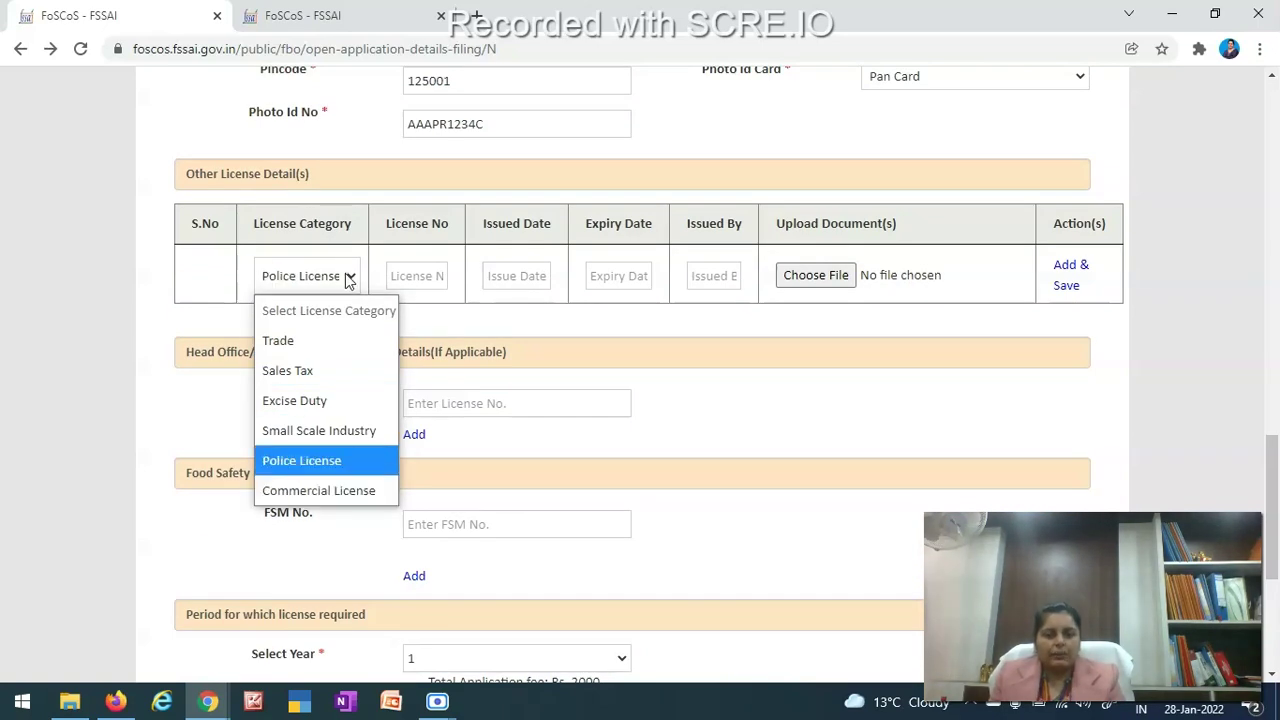
left_click(343, 452)
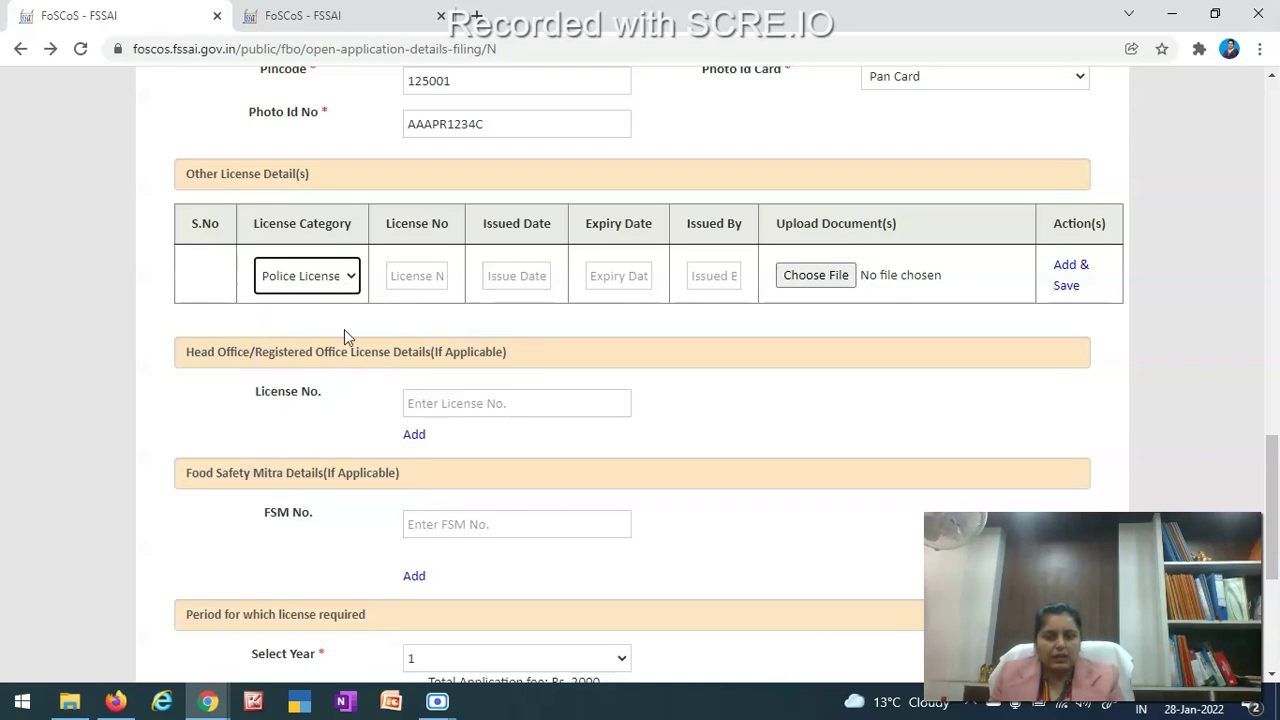
left_click(351, 279)
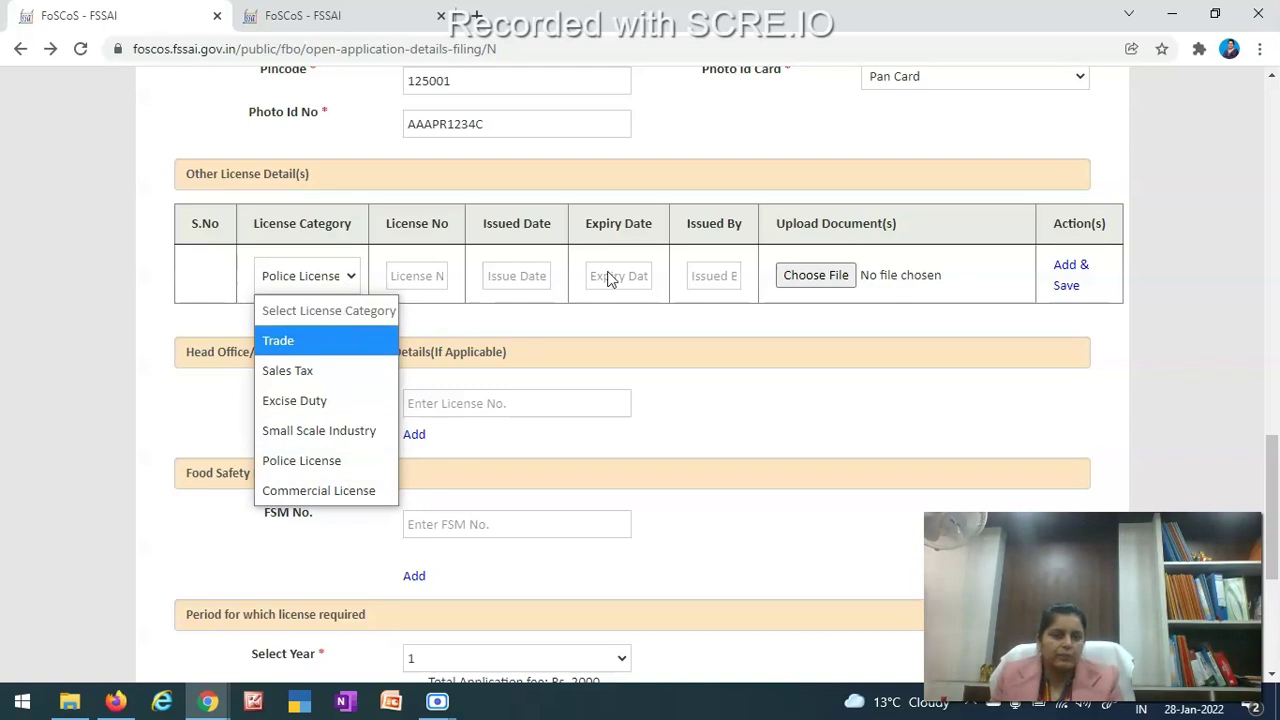
left_click(757, 316)
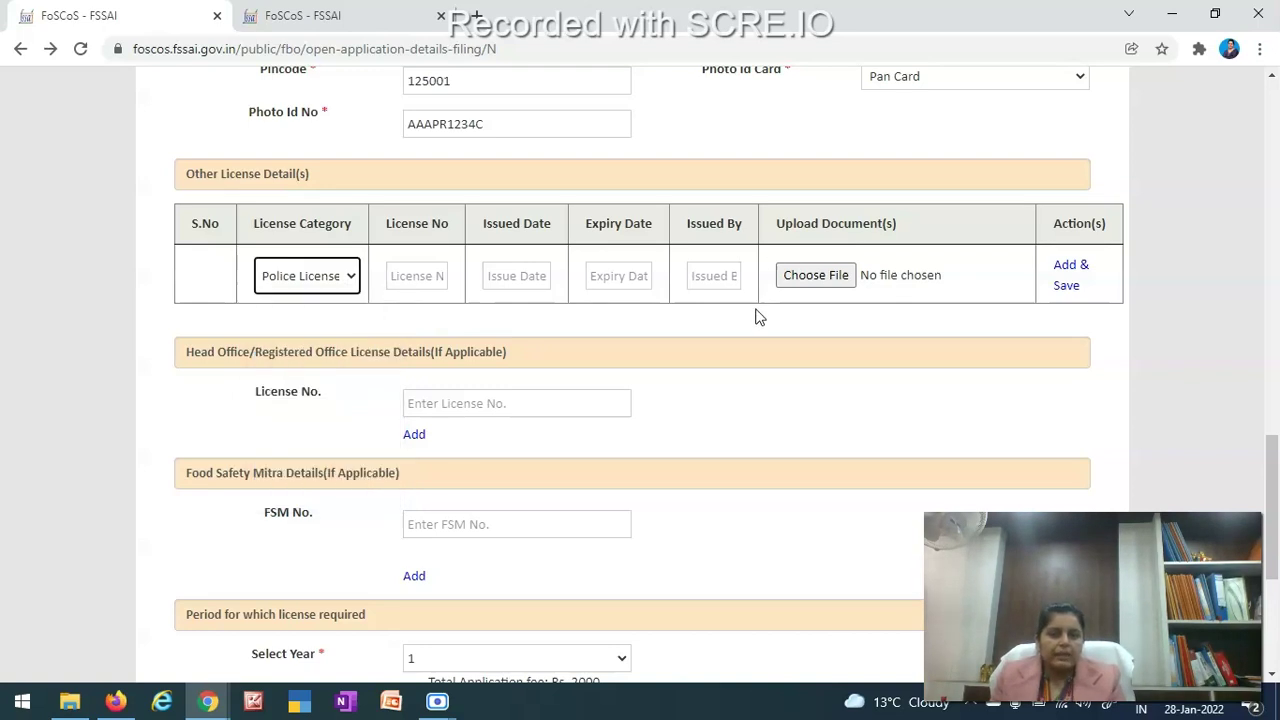
left_click(339, 279)
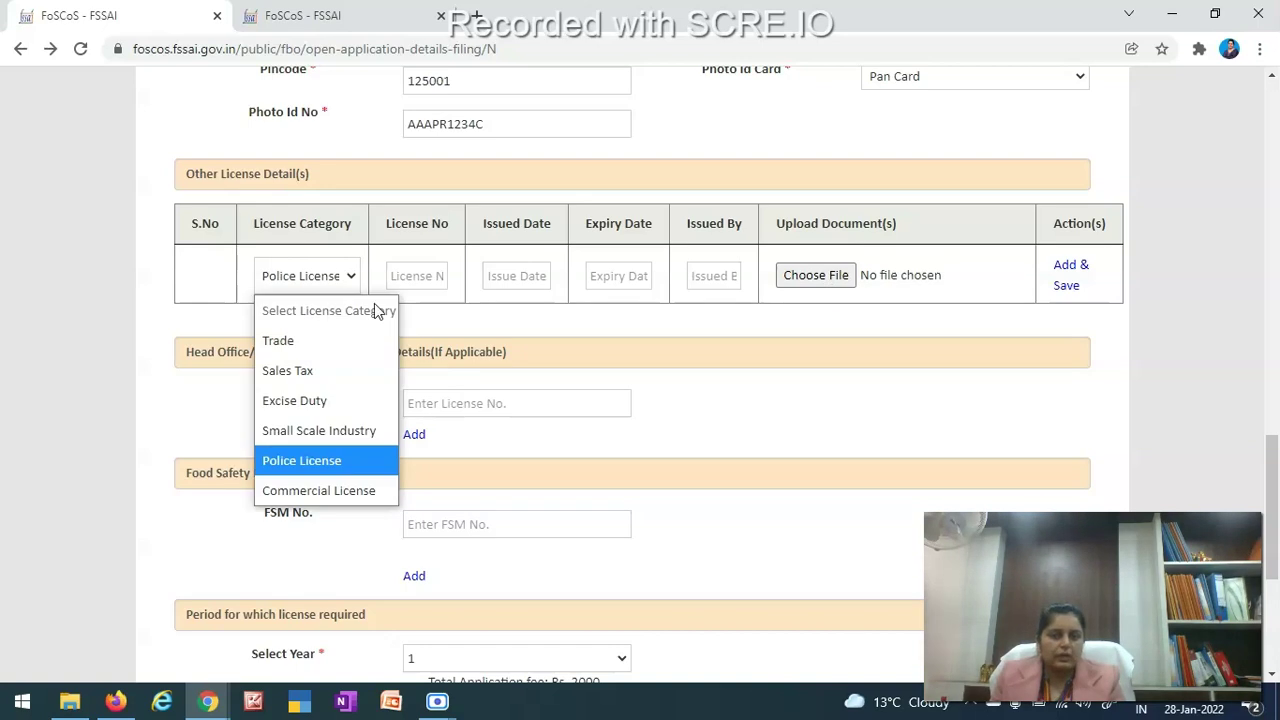
left_click(576, 287)
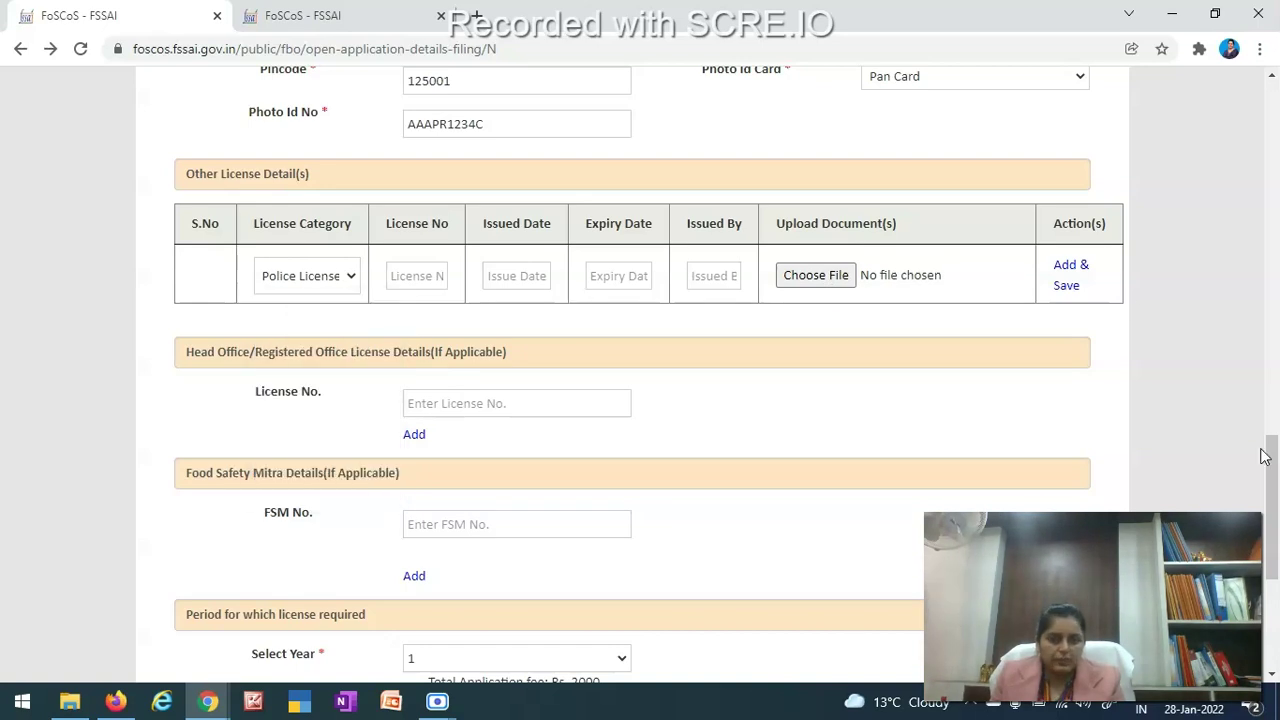
Go through the optional Head Office License No. and Food Safety Mitra FSM No. fields without entering anything
scroll(1271, 455, "down", 4)
scroll(1274, 462, "up", 1)
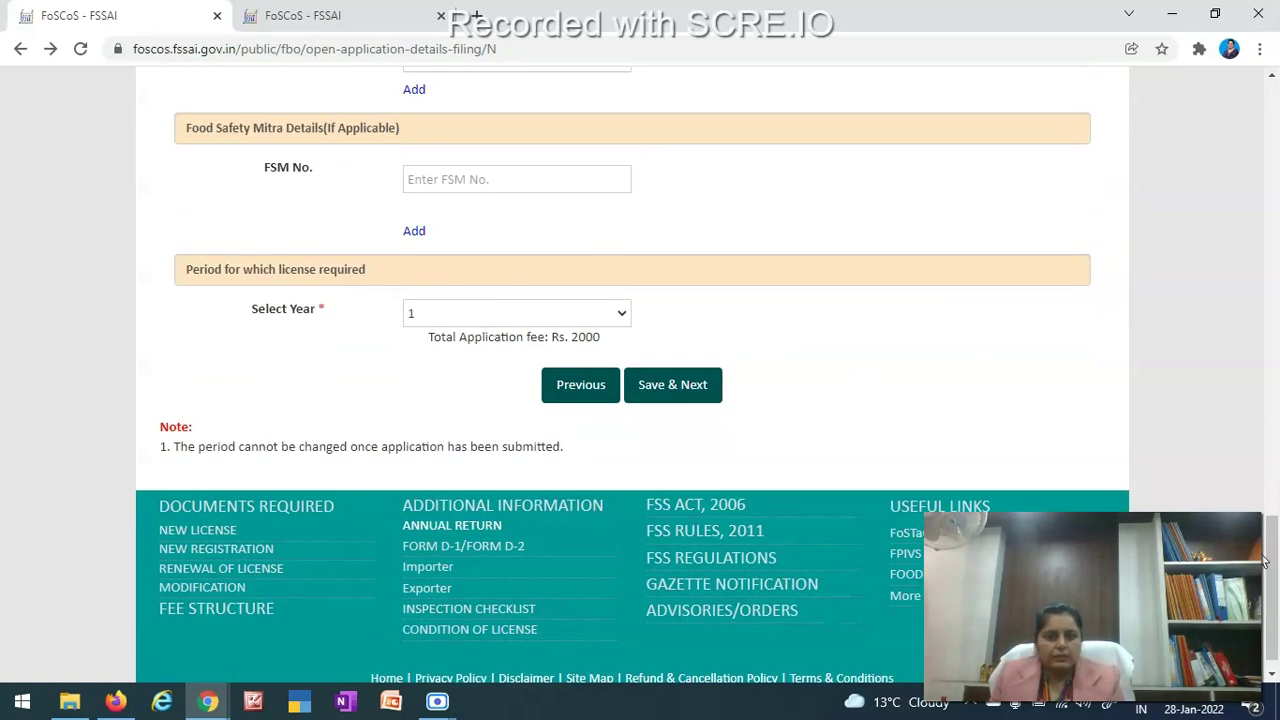
scroll(1240, 530, "up", 2)
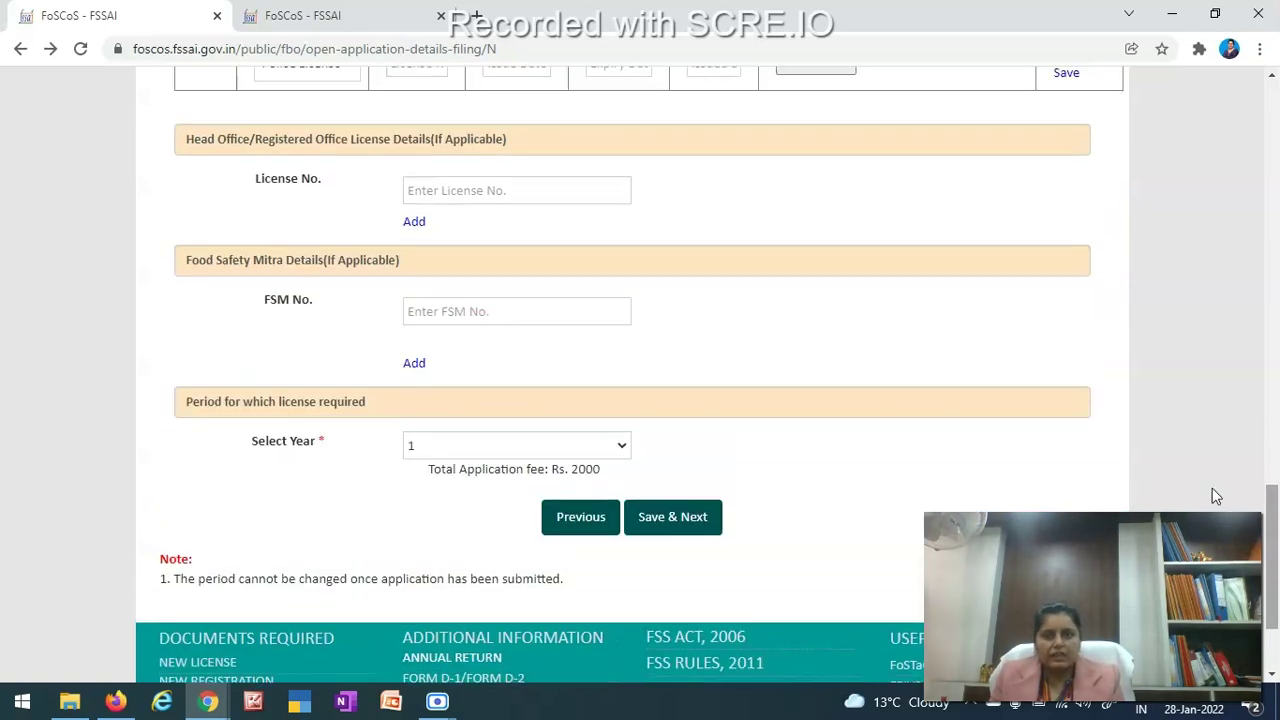
left_click(465, 204)
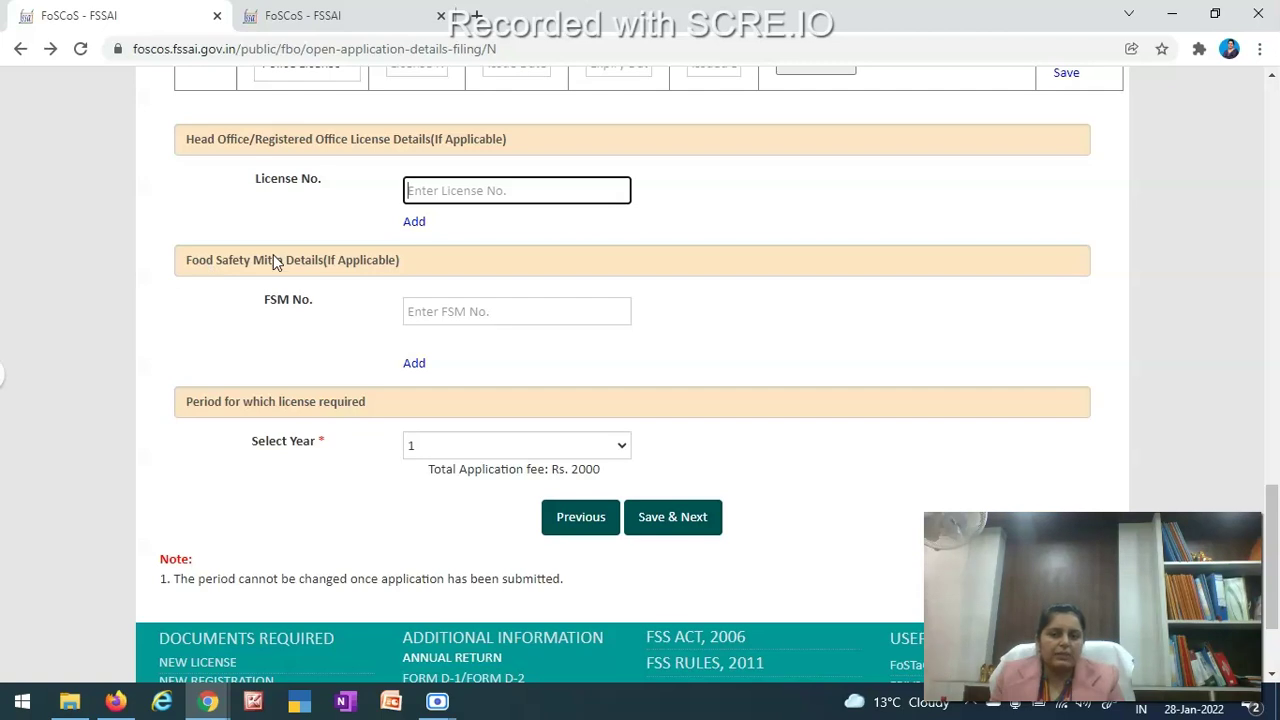
left_click(493, 307)
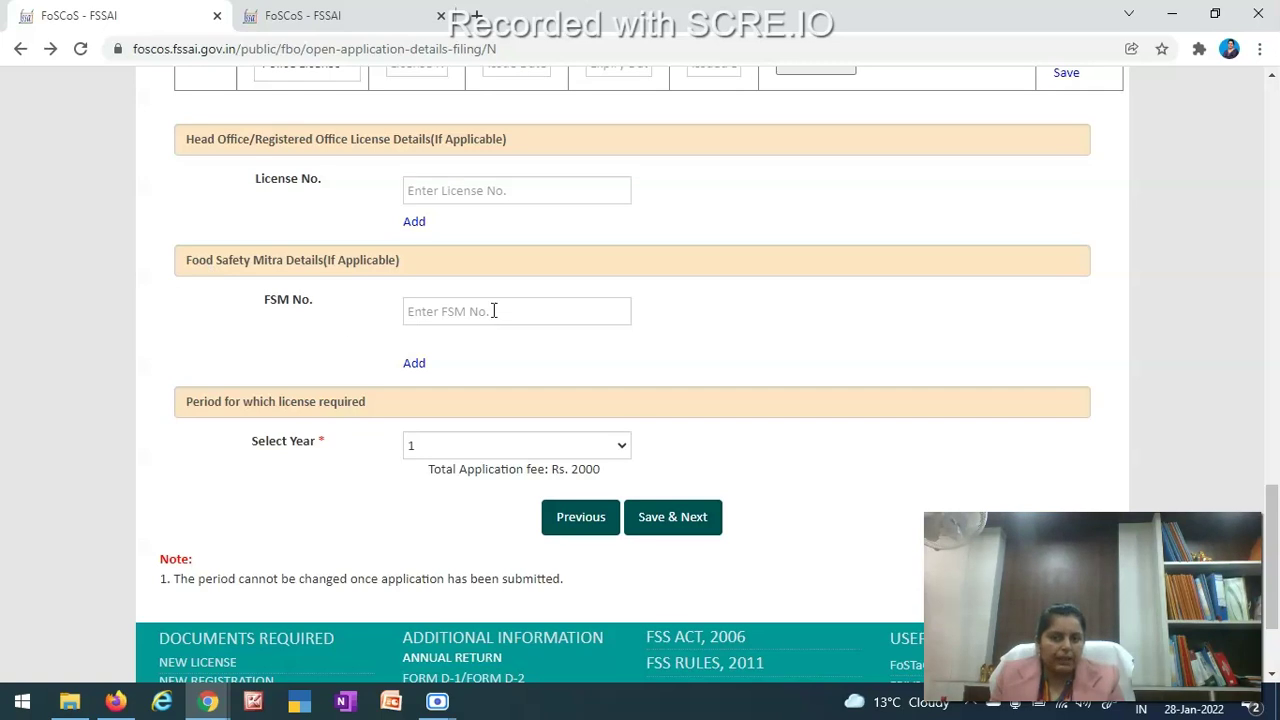
left_click(493, 311)
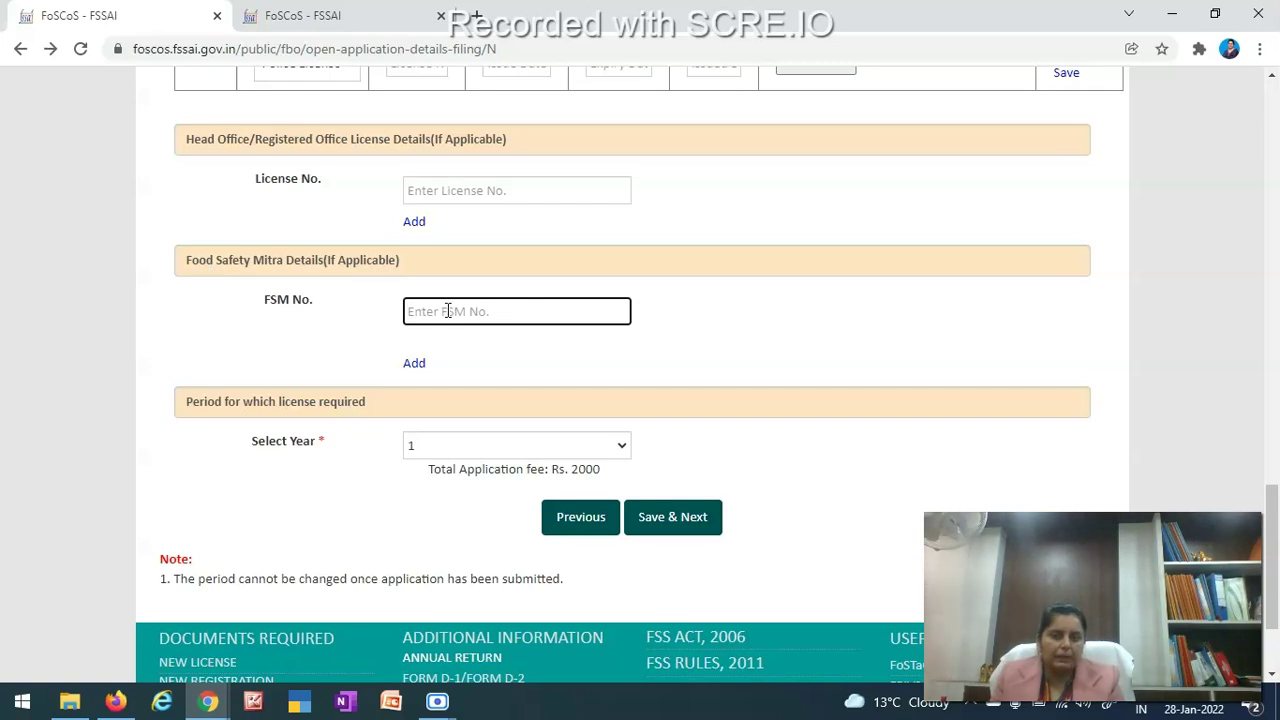
Set the period for which the license is required to 3 years and save the section to proceed to the documents
left_click(623, 447)
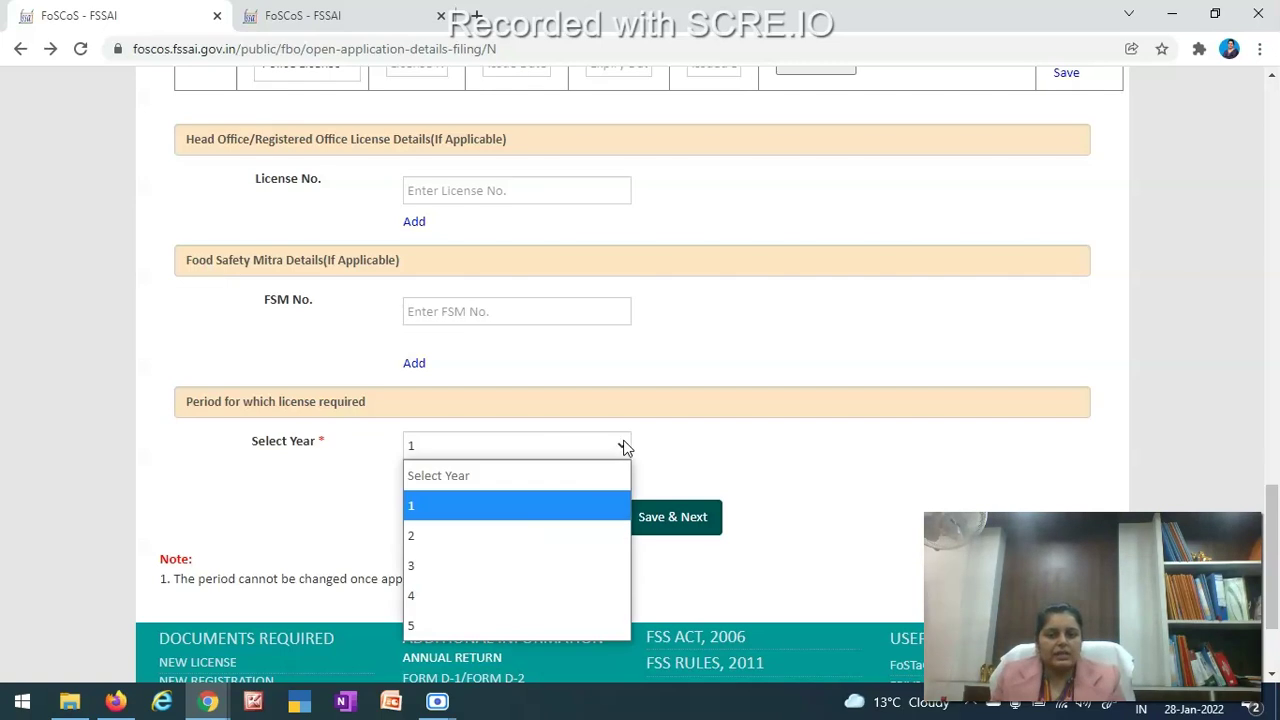
left_click(600, 505)
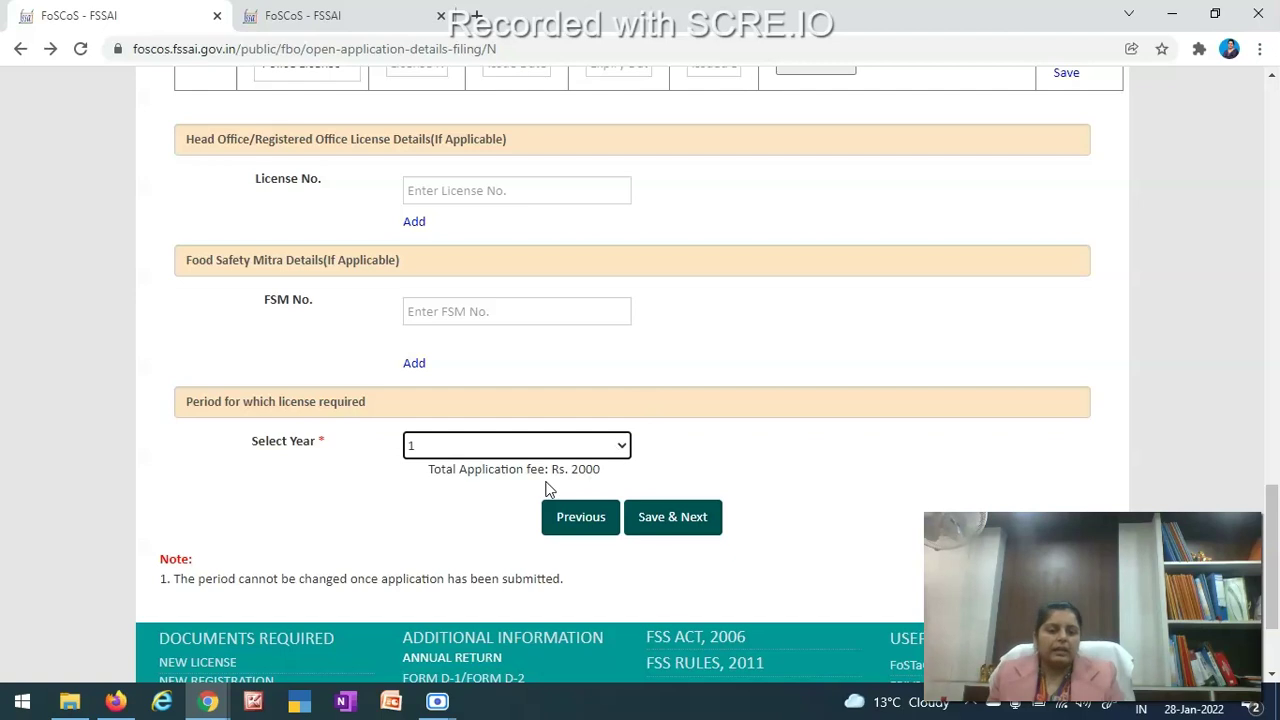
left_click(617, 447)
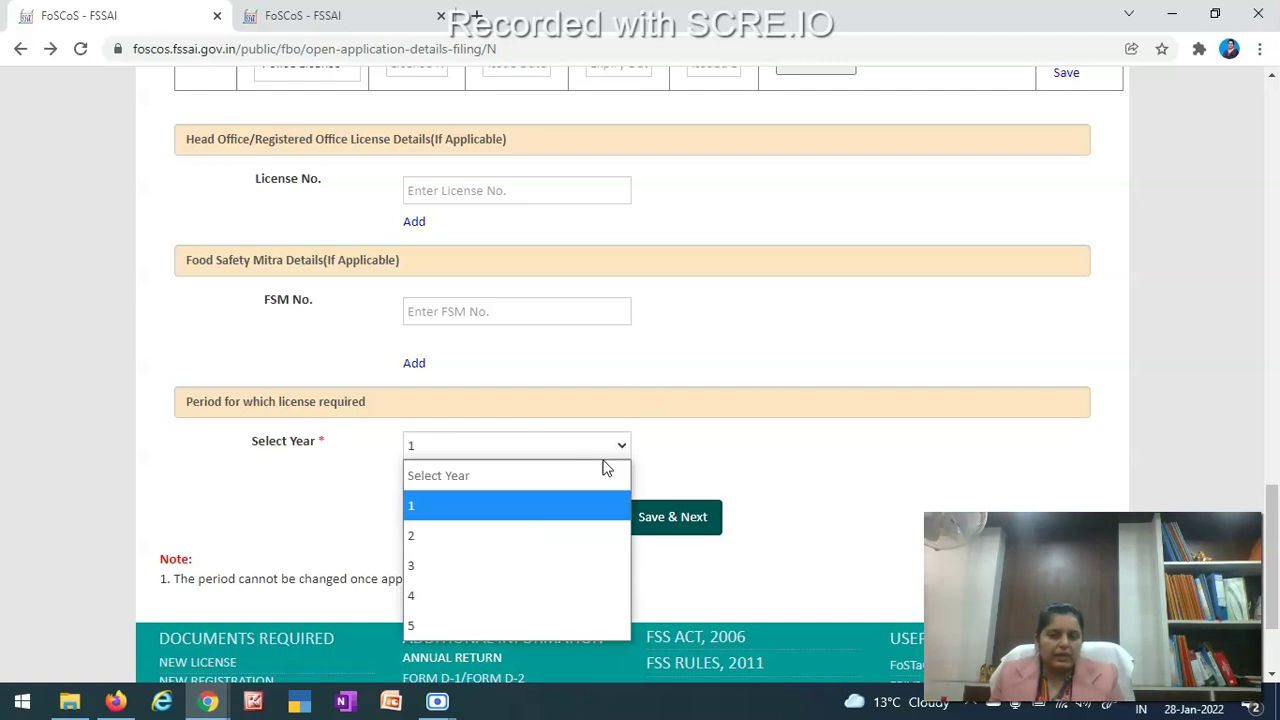
left_click(580, 535)
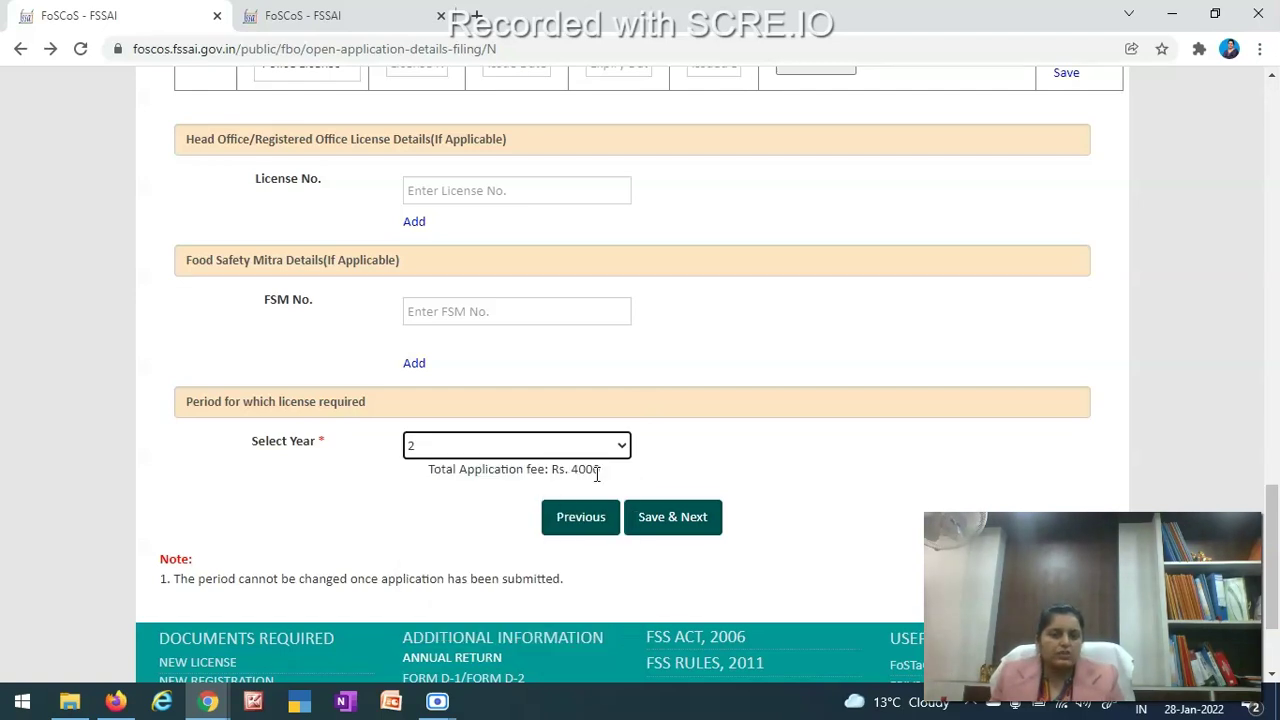
left_click(617, 447)
key("Escape")
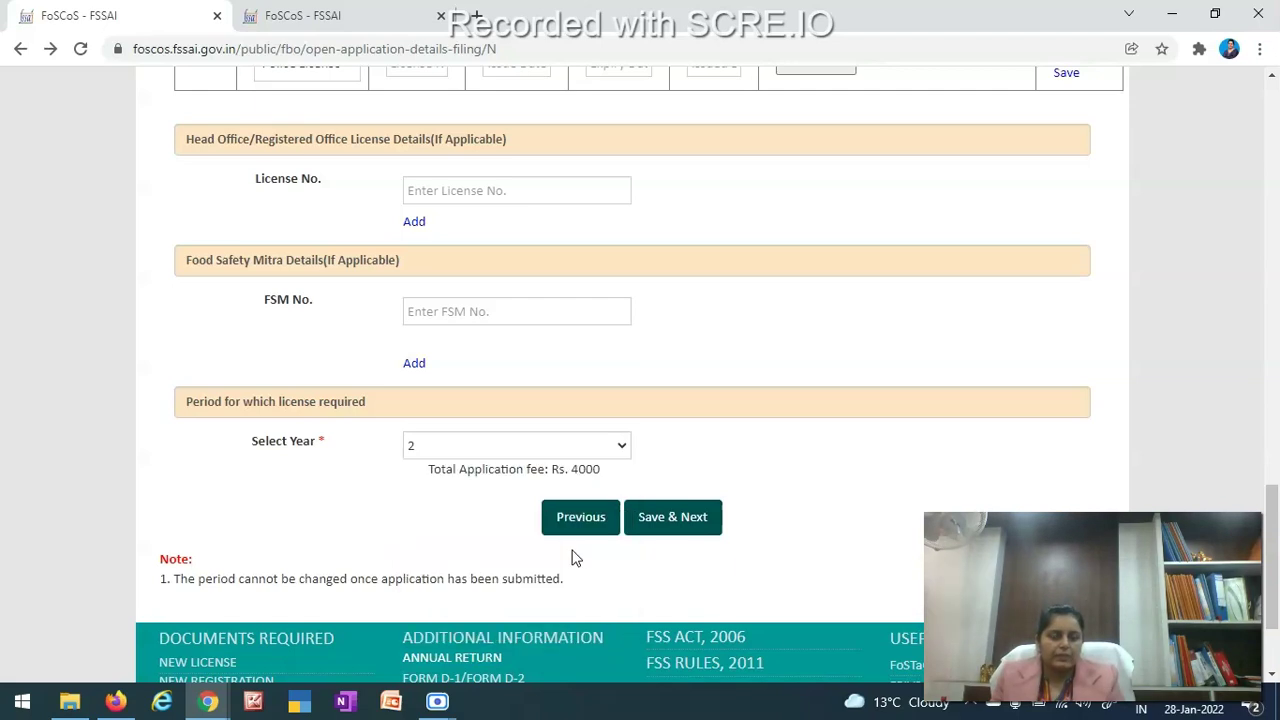
key("Down")
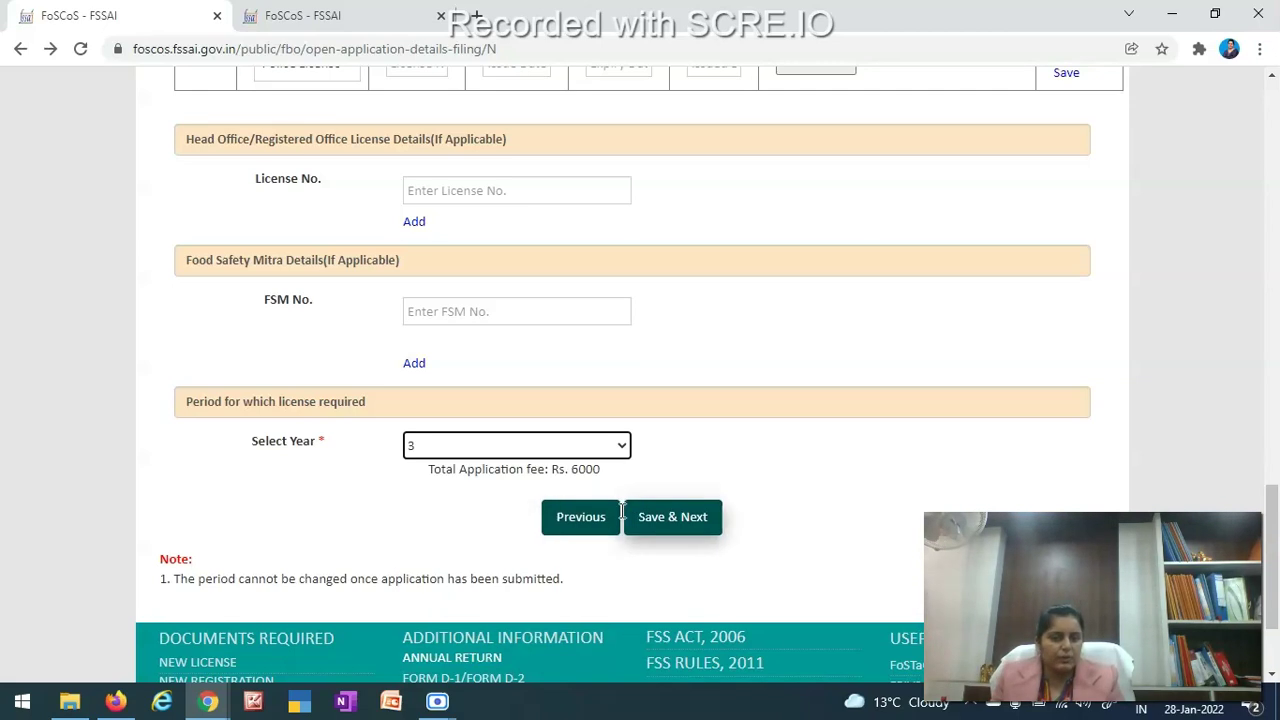
left_click(678, 522)
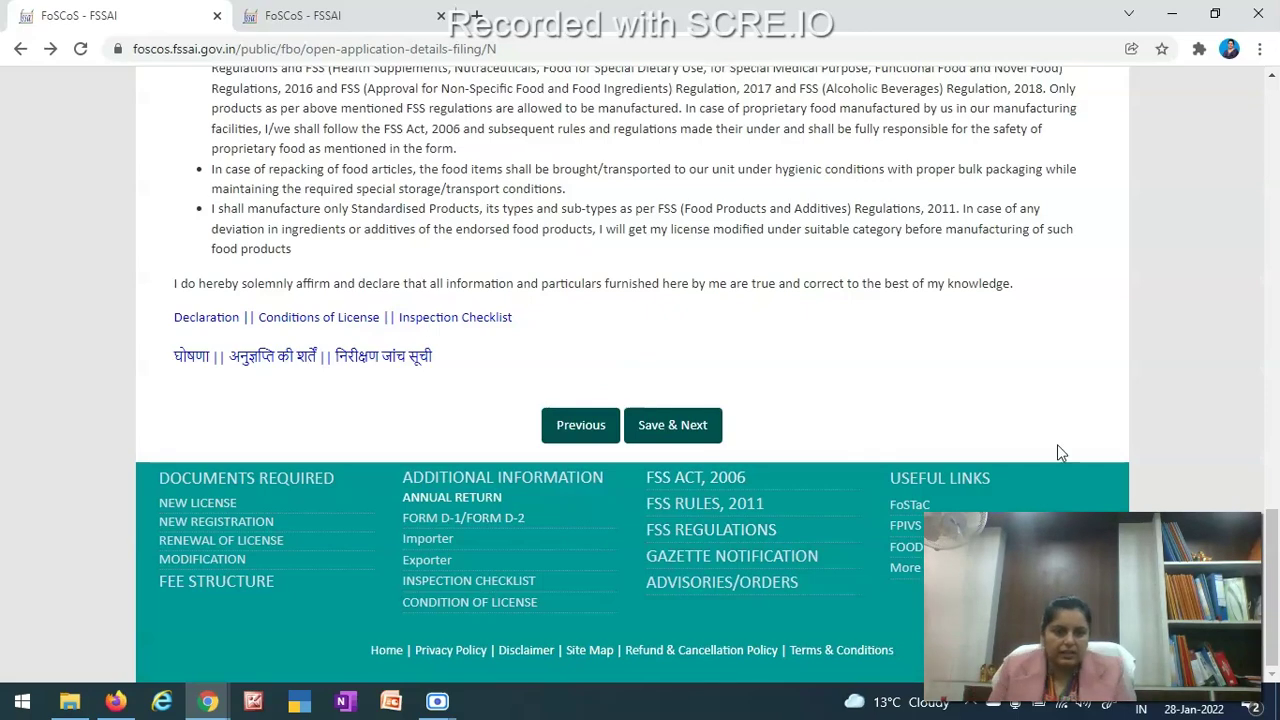
Mark Form IX: Nomination of Person as Mandatory in the list of documents to upload
scroll(1062, 452, "up", 3)
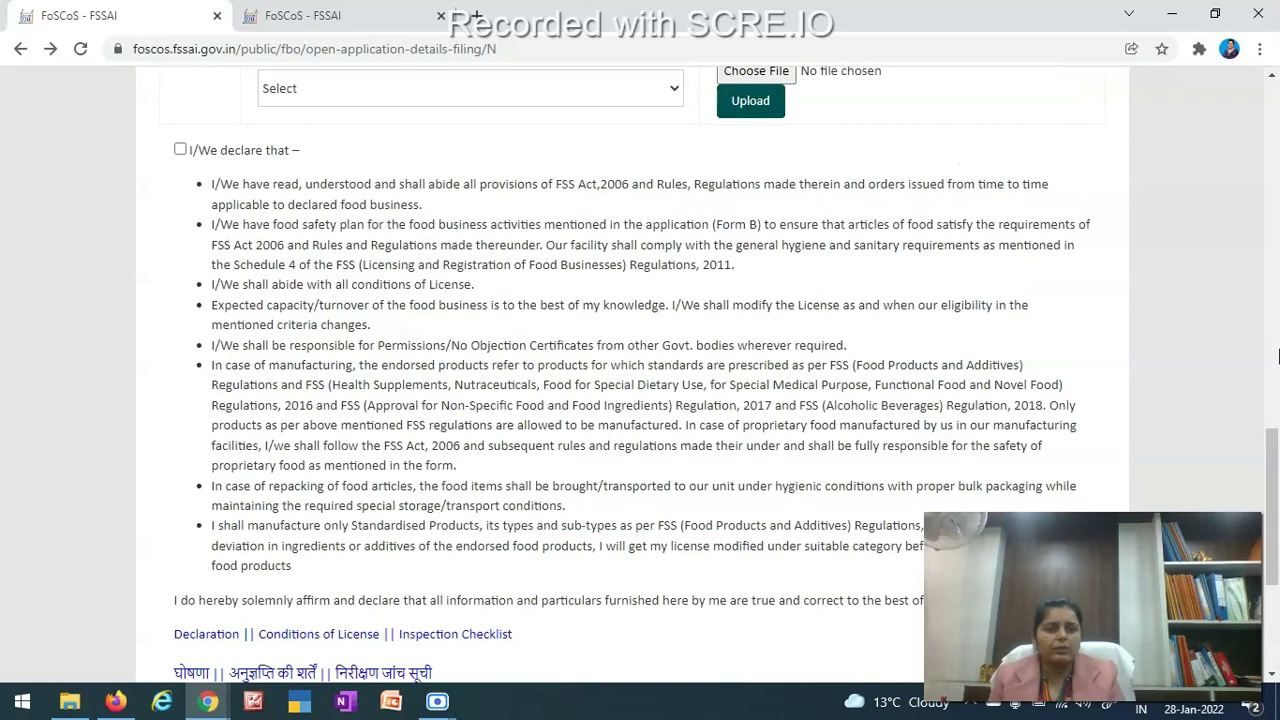
left_click_drag(1270, 498, 1278, 283)
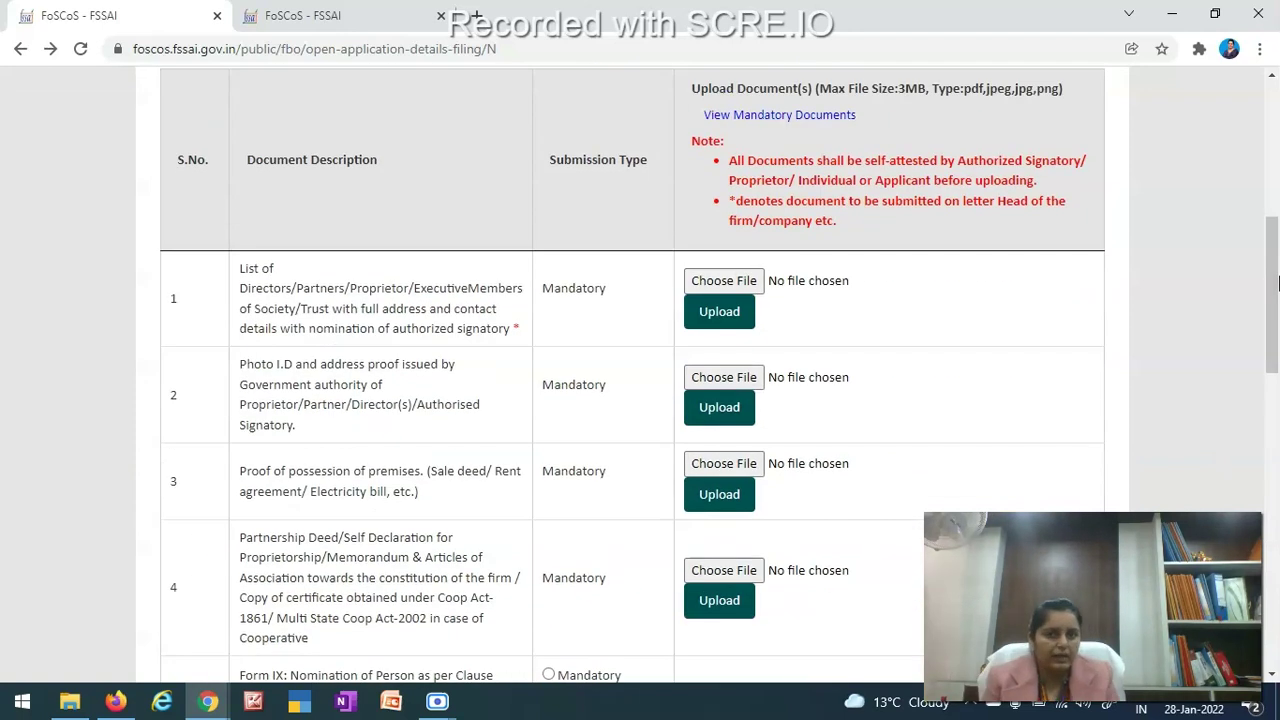
left_click_drag(1278, 235, 1278, 290)
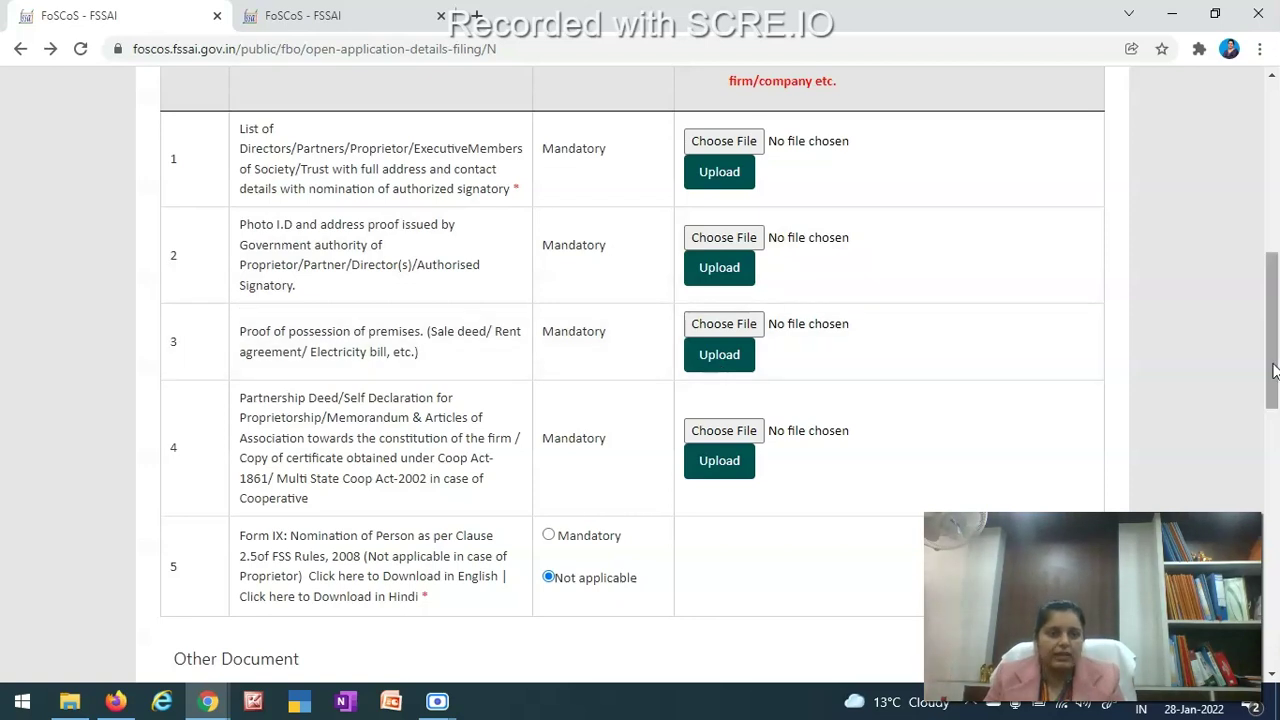
scroll(1273, 370, "up", 3)
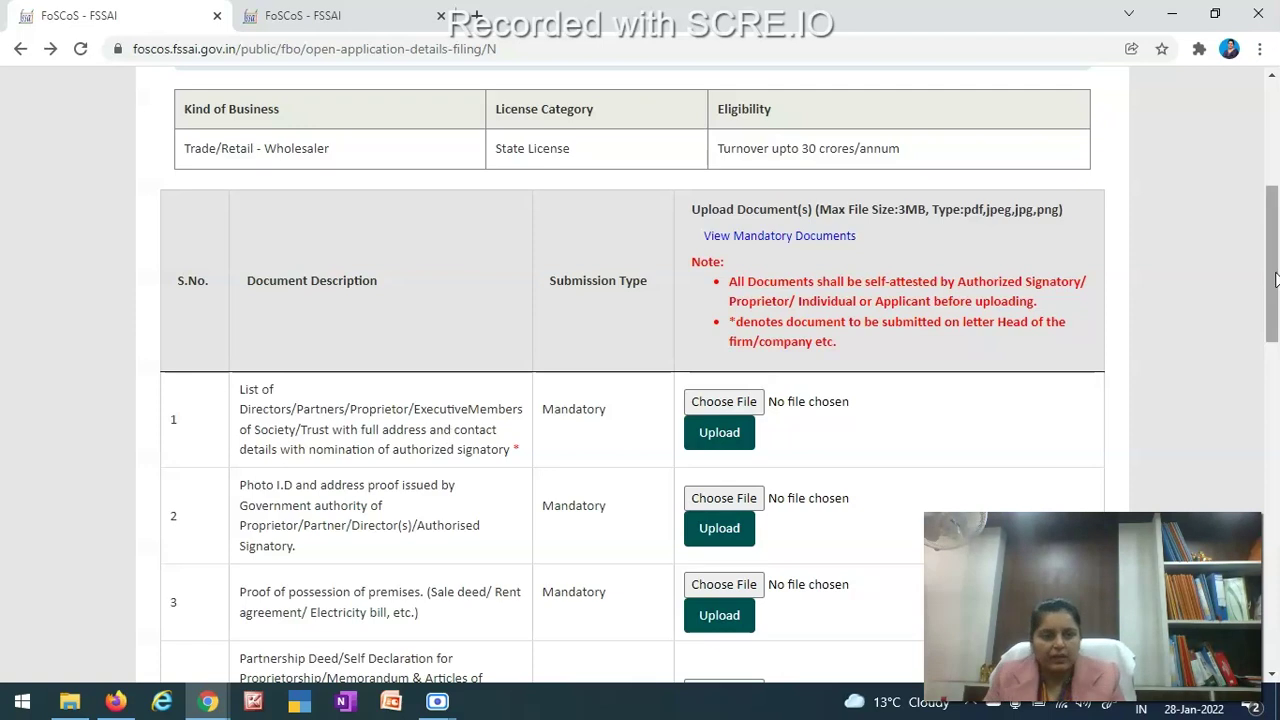
scroll(1204, 315, "down", 2)
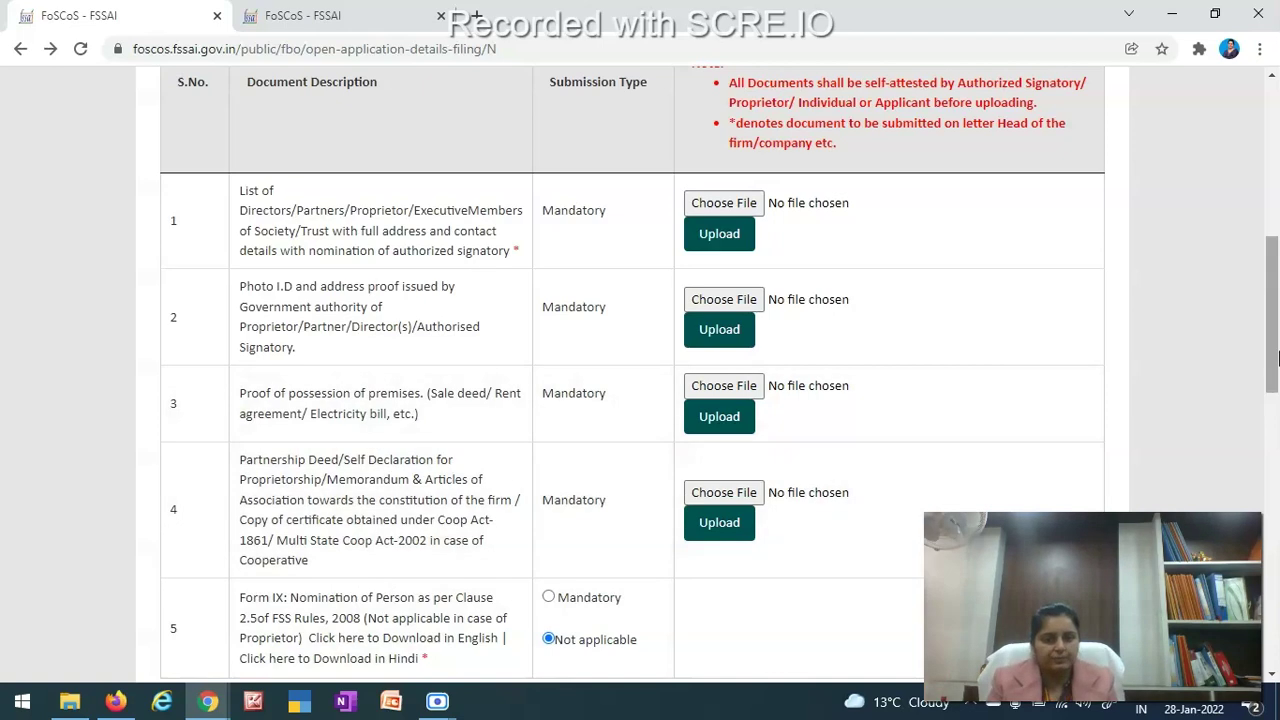
left_click_drag(1275, 288, 1275, 358)
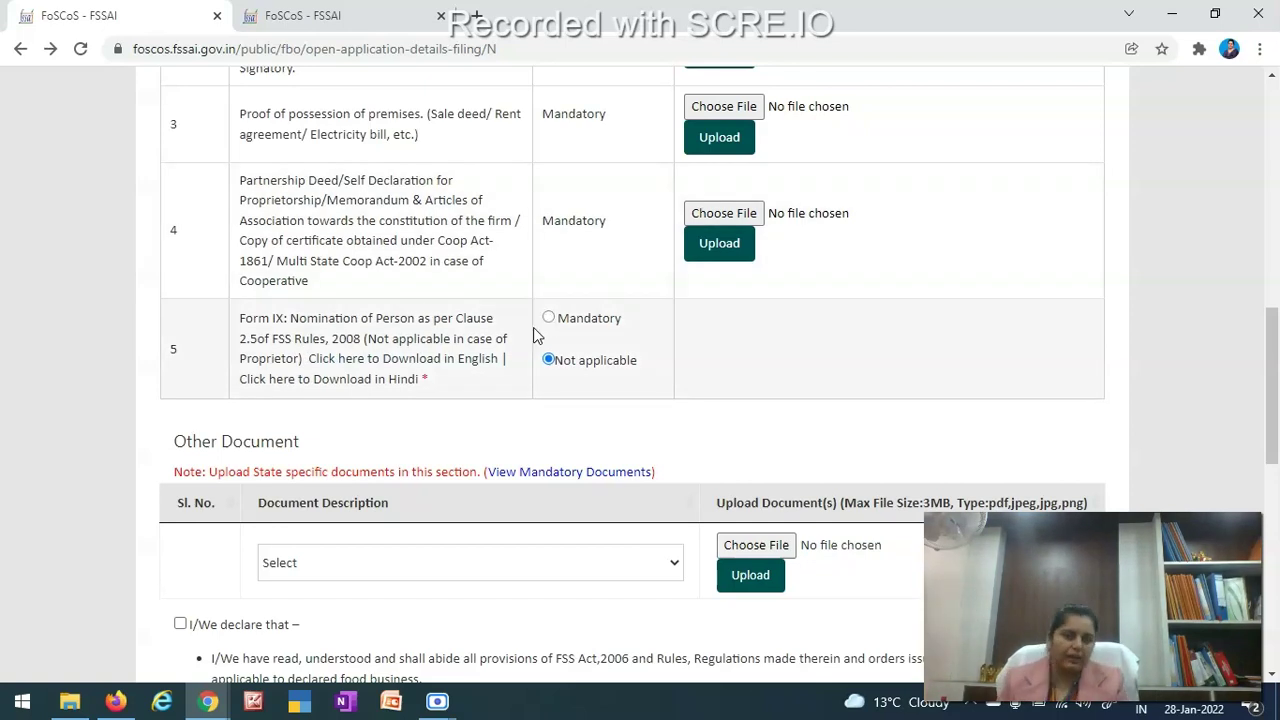
left_click(548, 318)
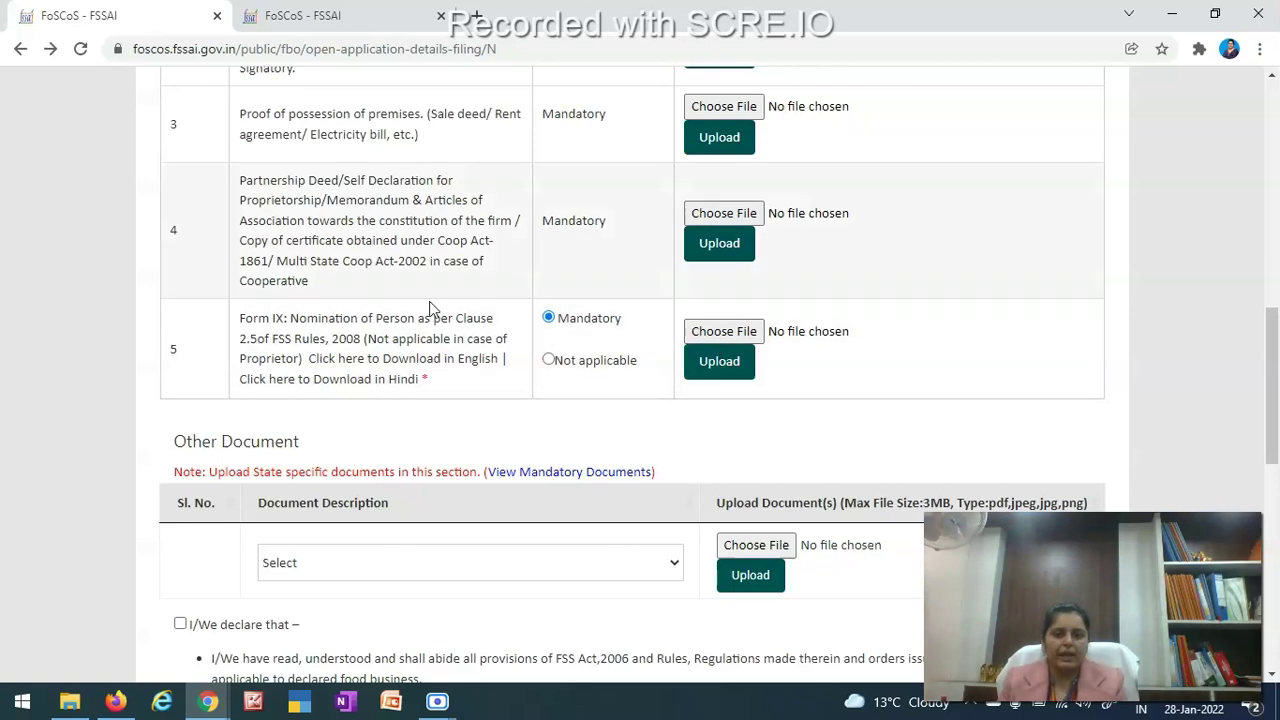
Open the English version of Form IX, read the nomination form to its end and close it
left_click(441, 362)
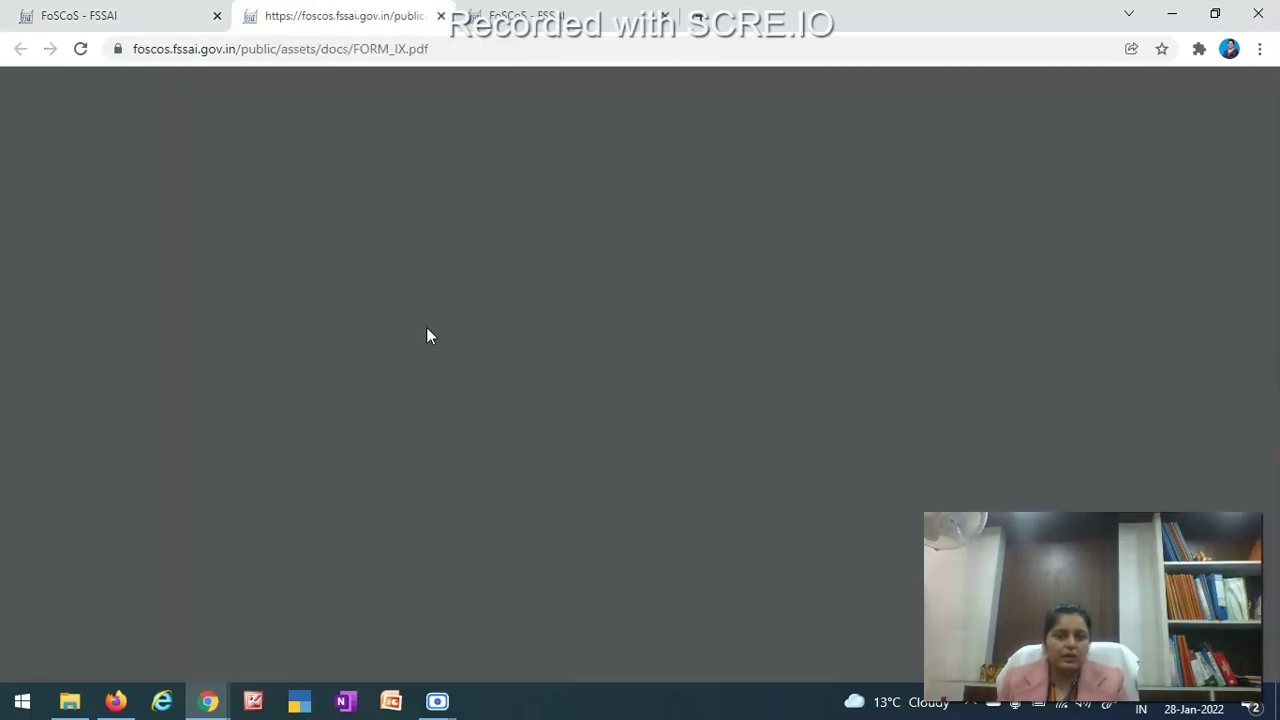
left_click(131, 15)
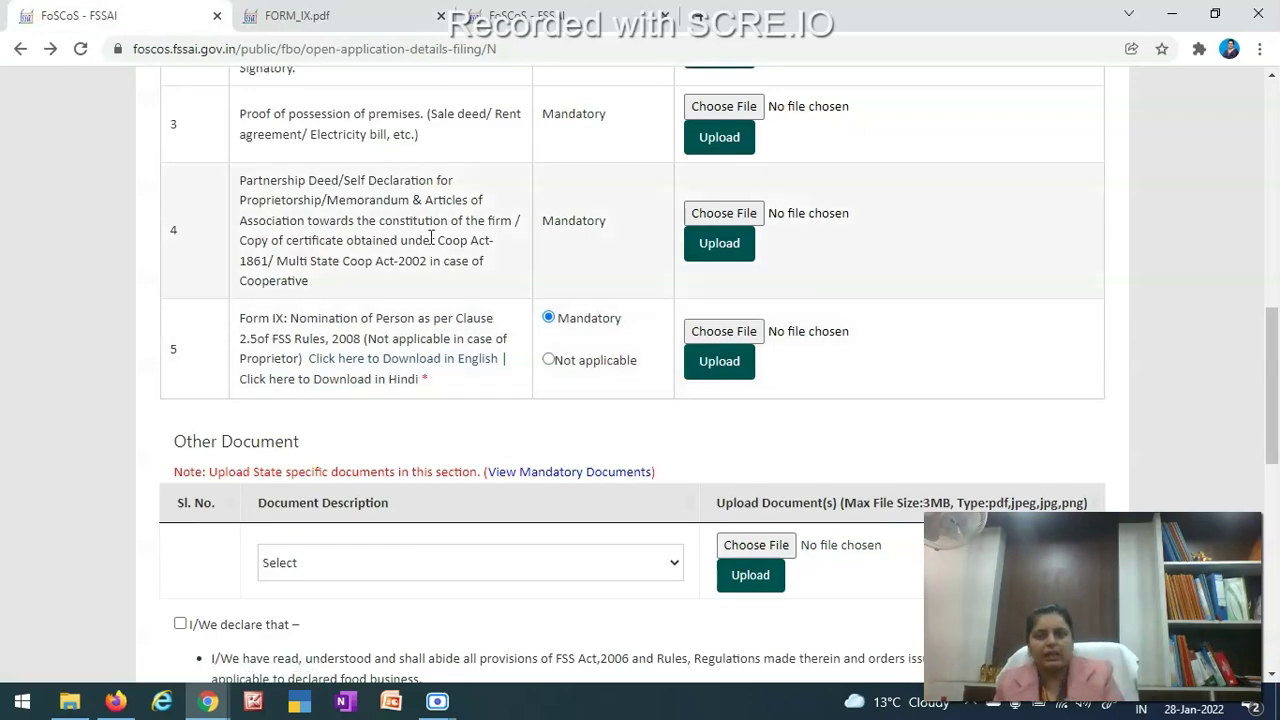
left_click(352, 14)
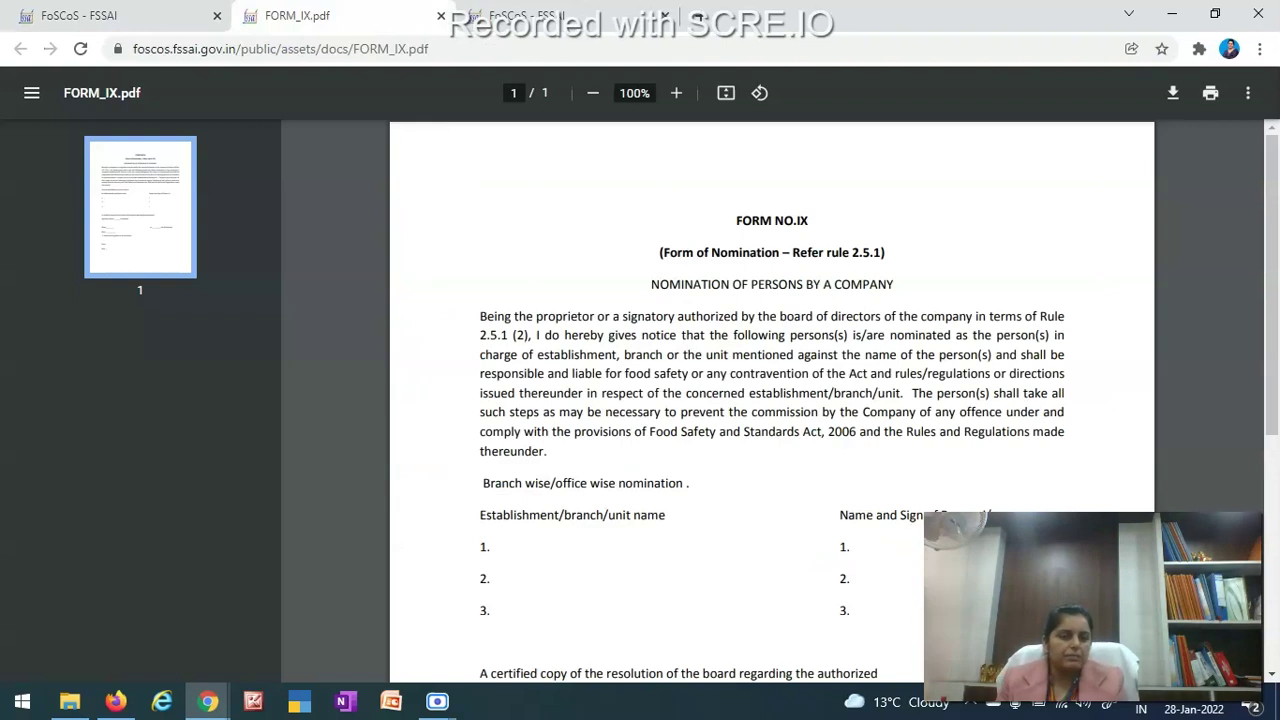
left_click_drag(1277, 313, 1277, 437)
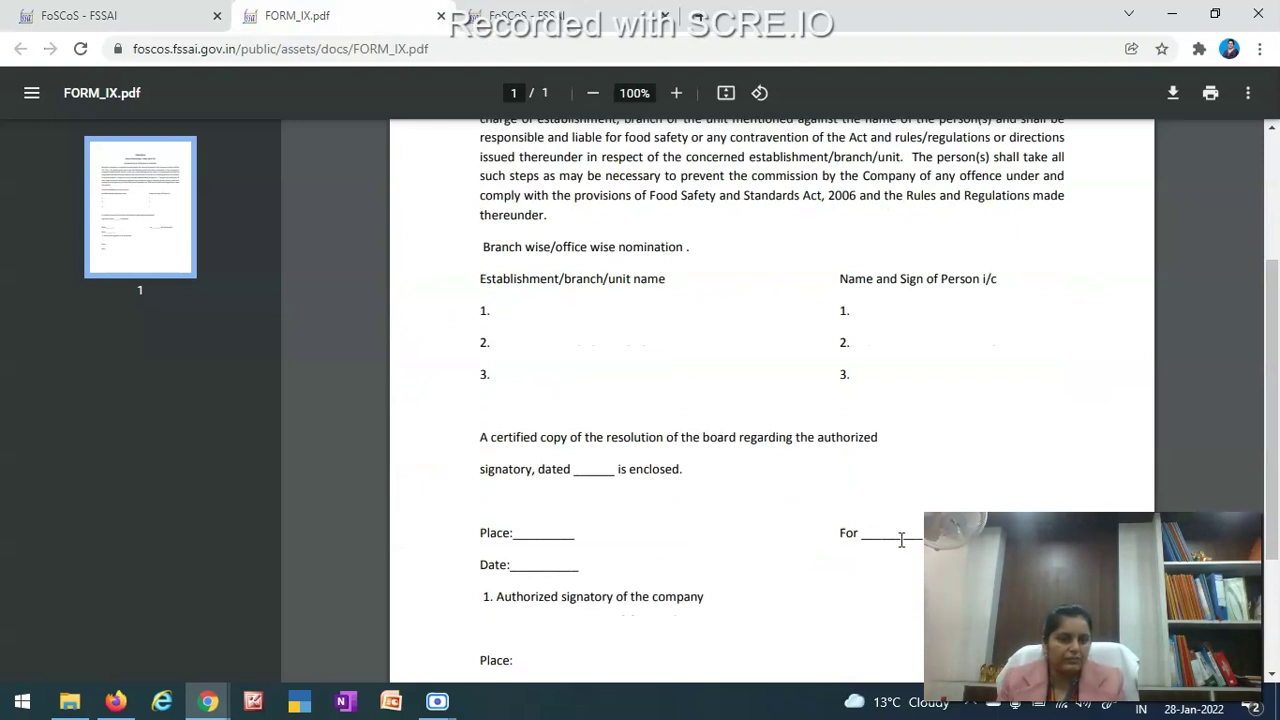
scroll(1273, 518, "down", 3)
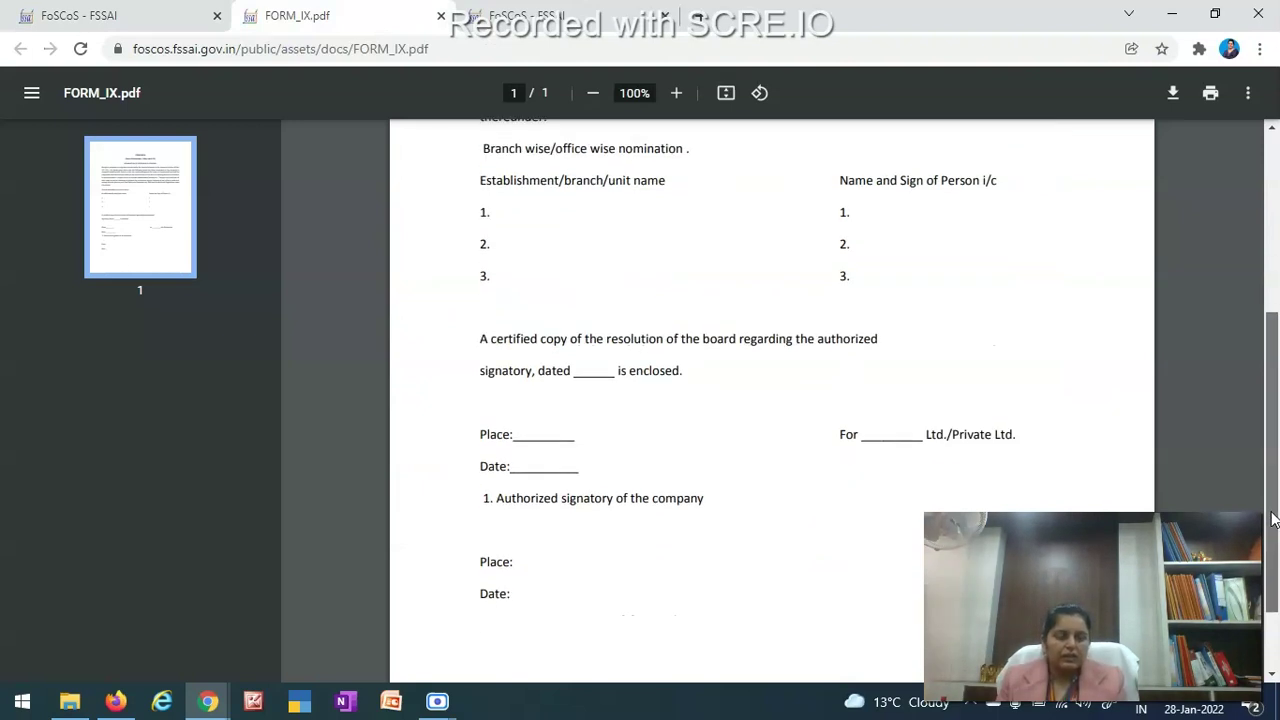
left_click(441, 15)
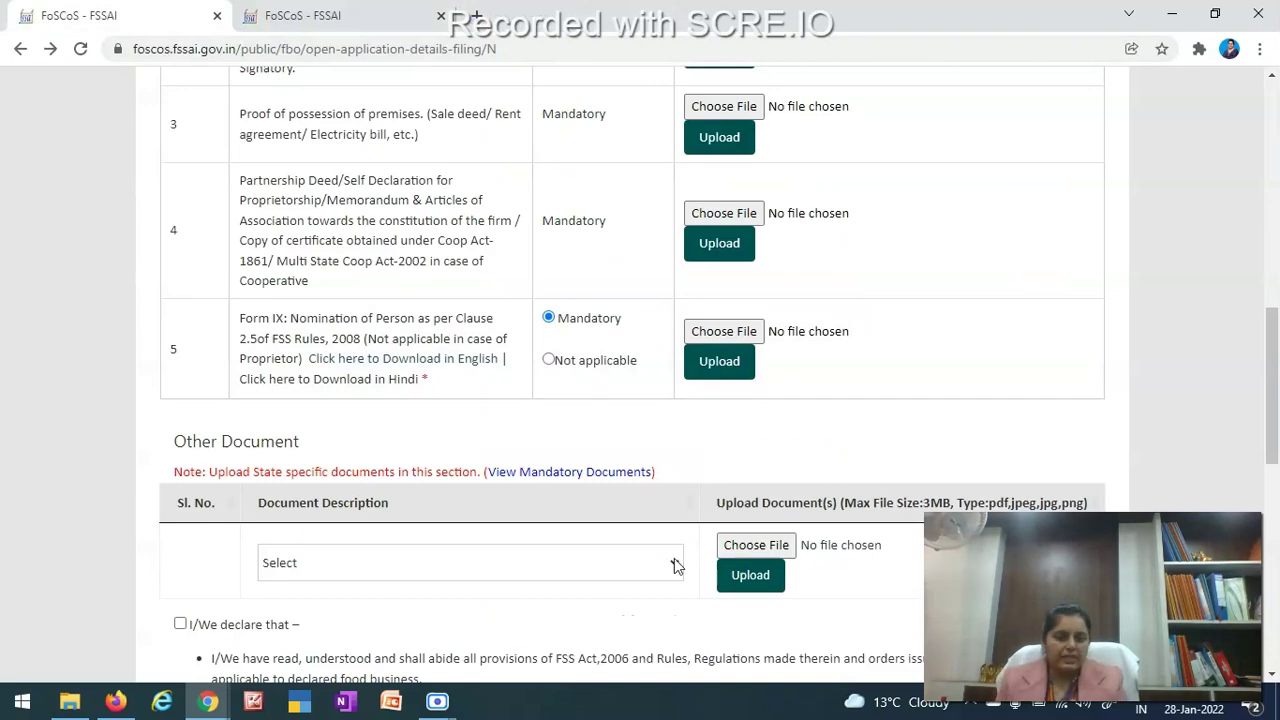
Review the required documents table, the Other Document section and the declaration text of the application
scroll(1273, 447, "down", 2)
scroll(1273, 447, "down", 2)
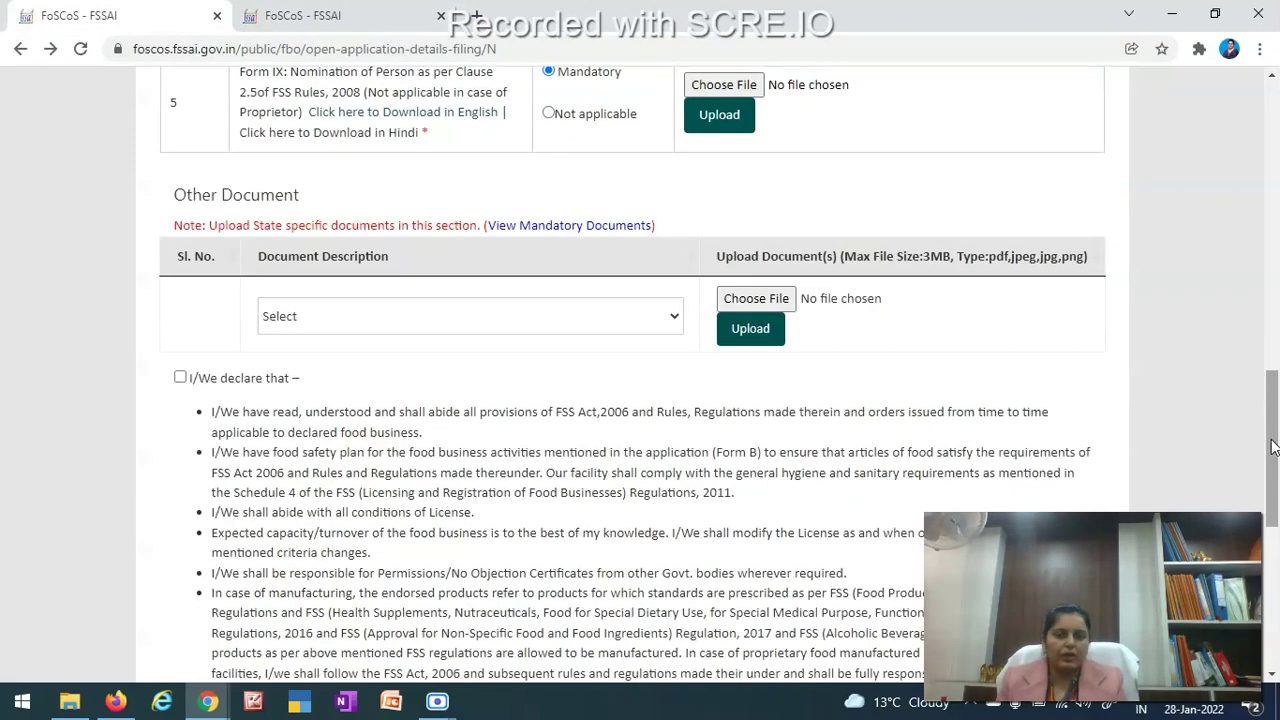
scroll(1273, 447, "up", 3)
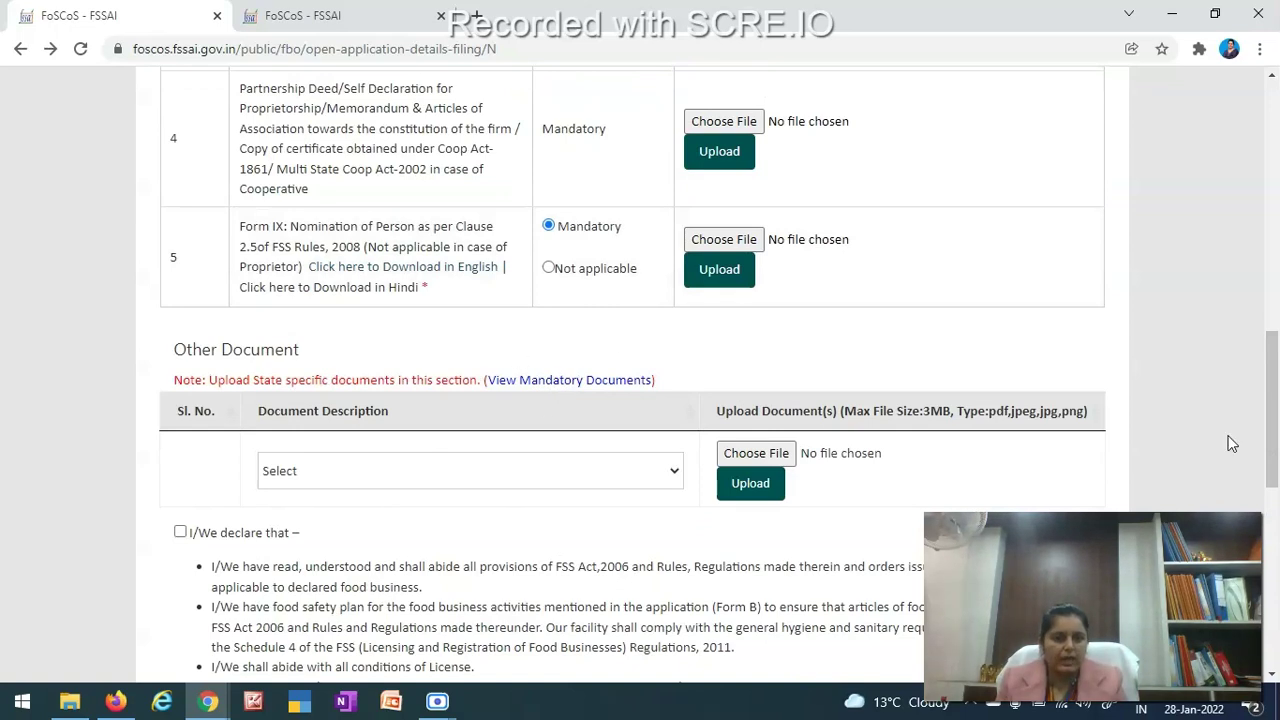
scroll(1276, 468, "up", 6)
scroll(1276, 468, "down", 1)
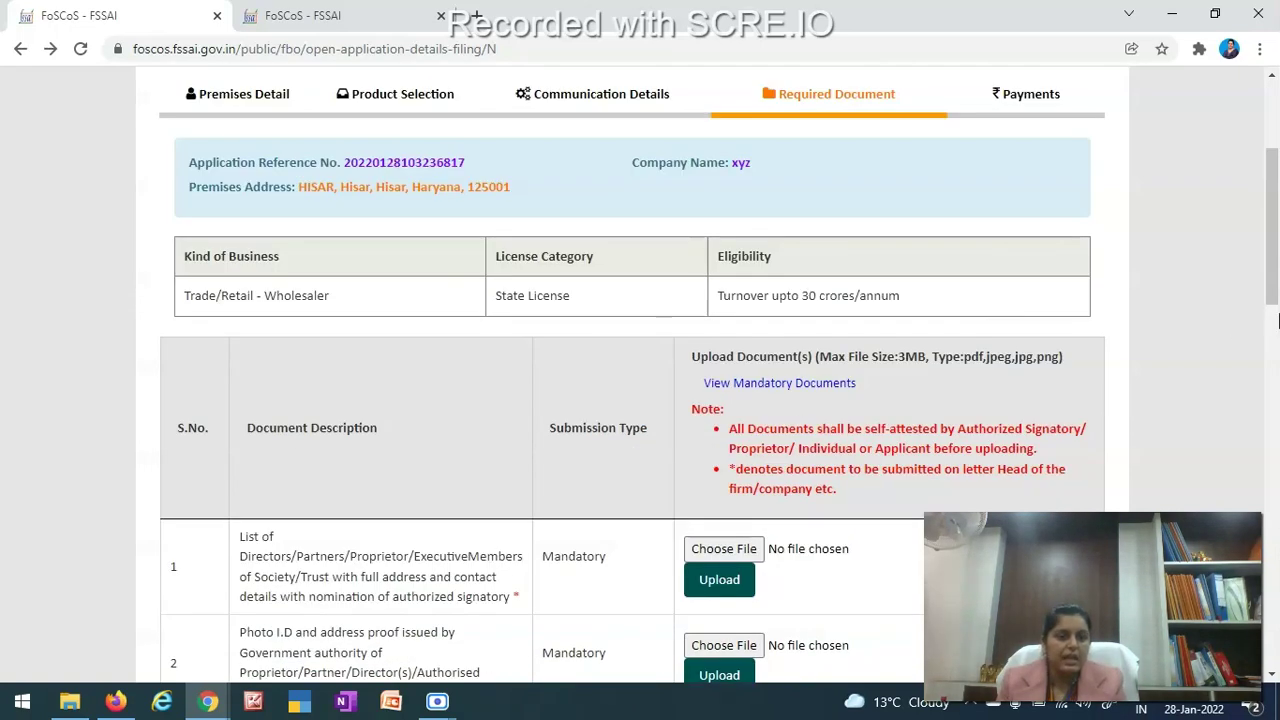
scroll(1277, 300, "down", 6)
scroll(1277, 300, "down", 2)
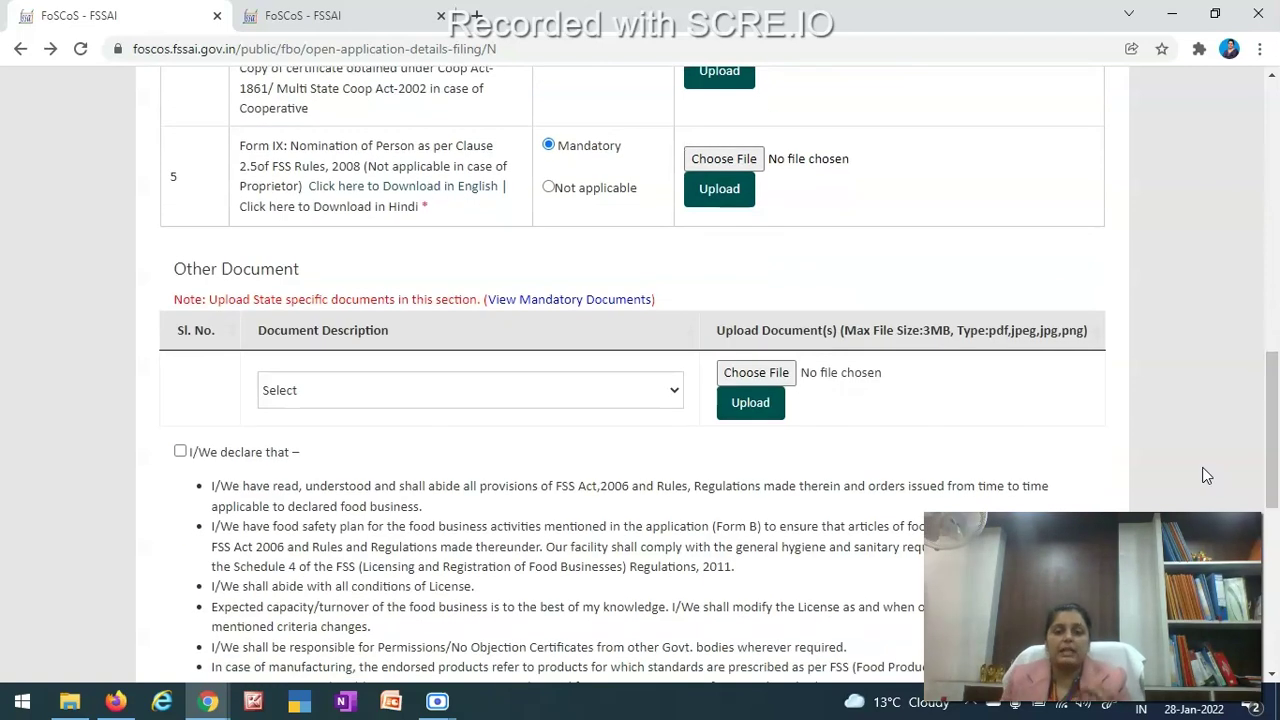
Open the mandatory documents page, read the New Registration document requirements, and return to the application form
left_click(584, 299)
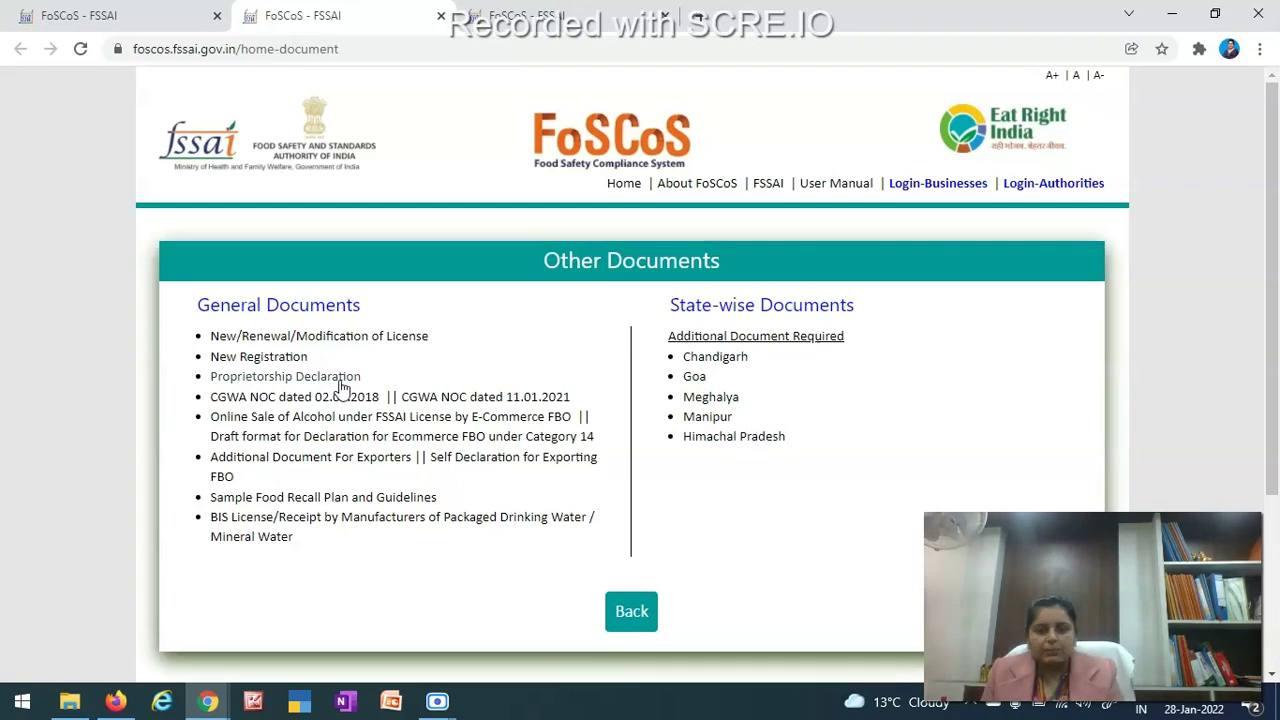
left_click(272, 362)
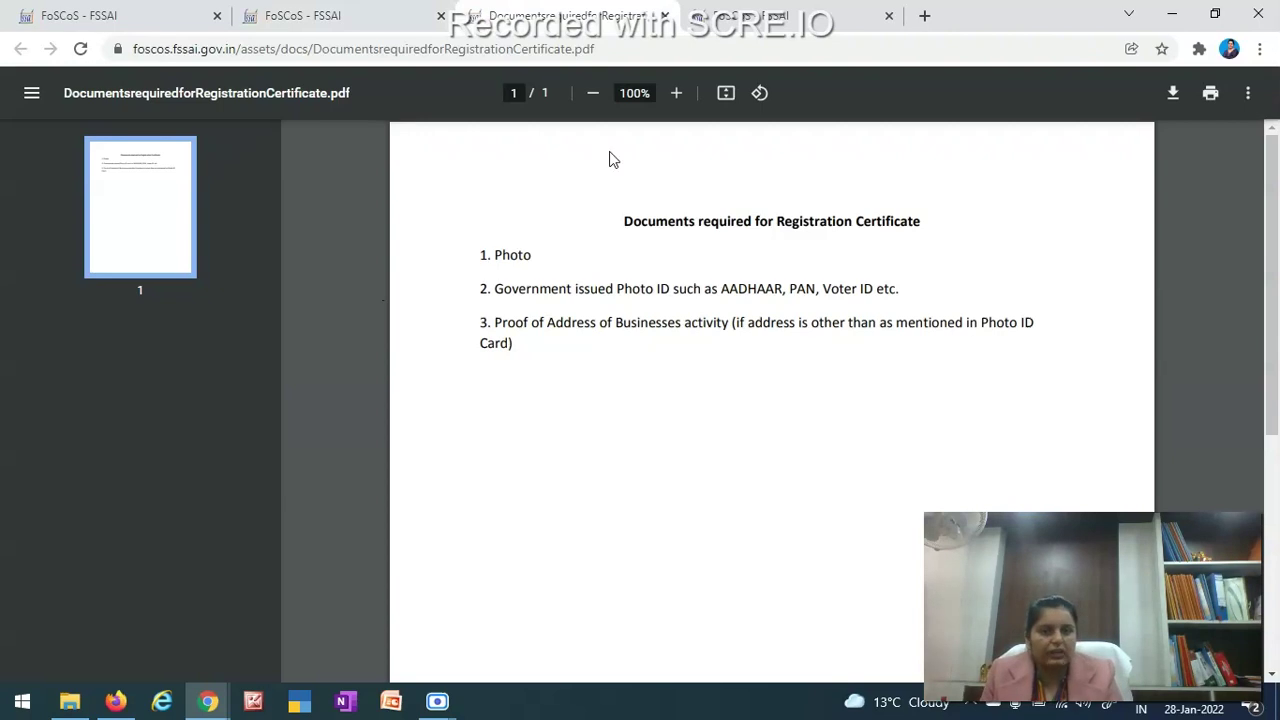
left_click(664, 17)
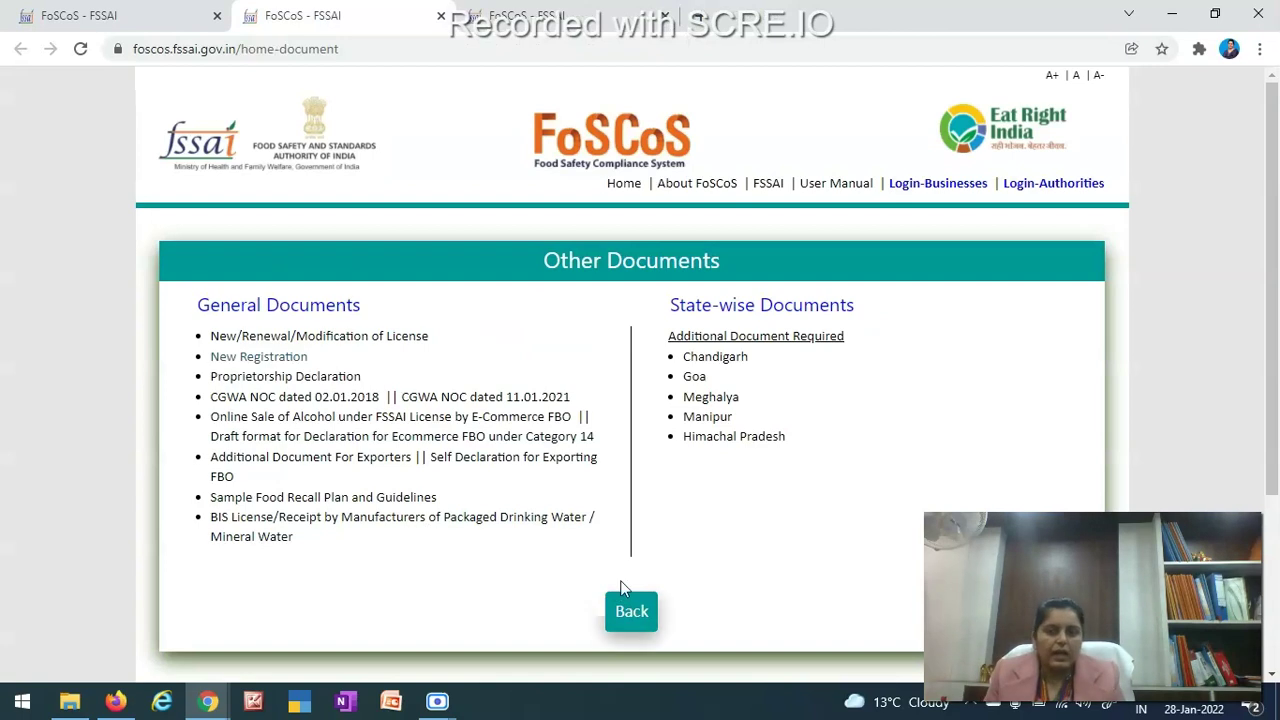
left_click(631, 610)
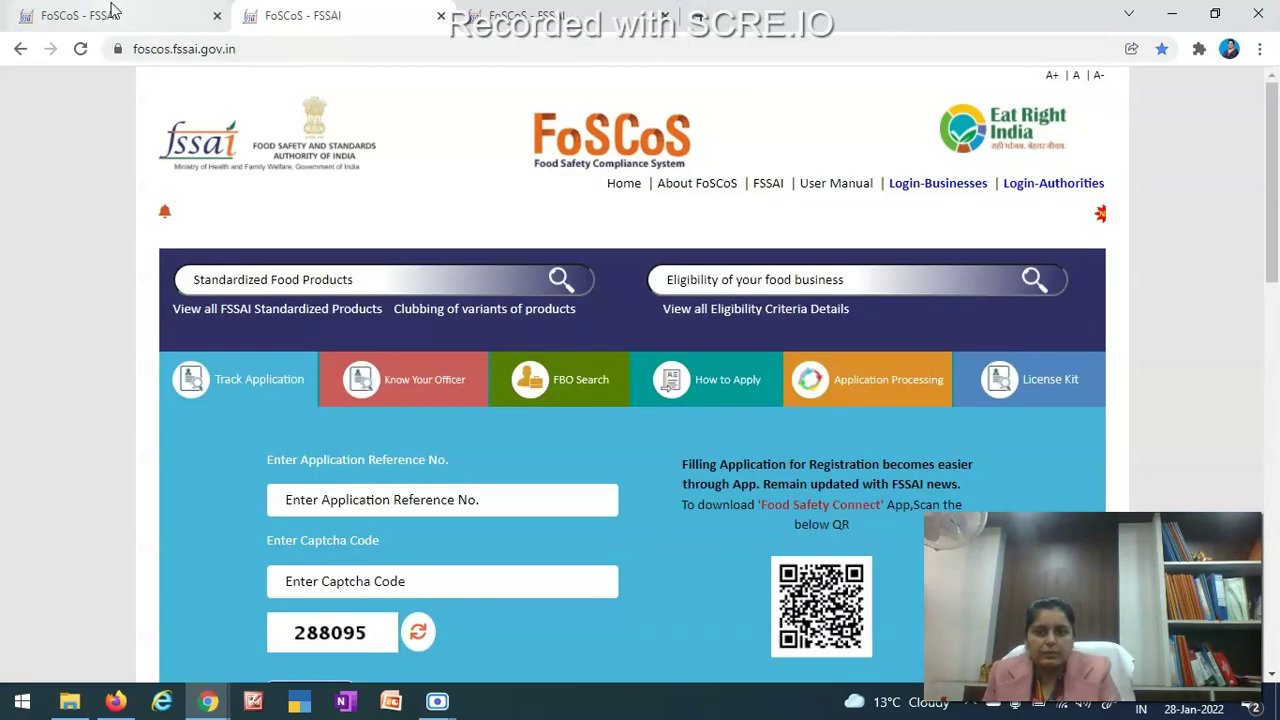
left_click(108, 14)
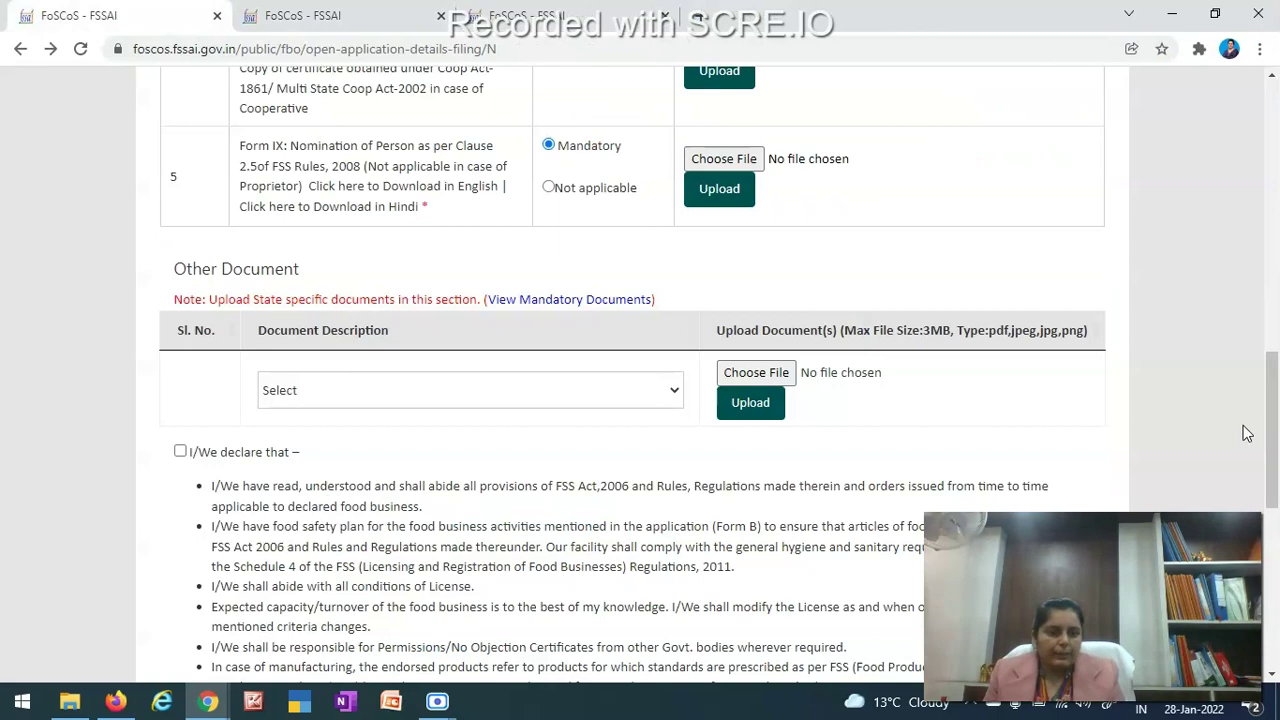
View the document types available under Other Document without choosing one
left_click_drag(1273, 436, 1273, 471)
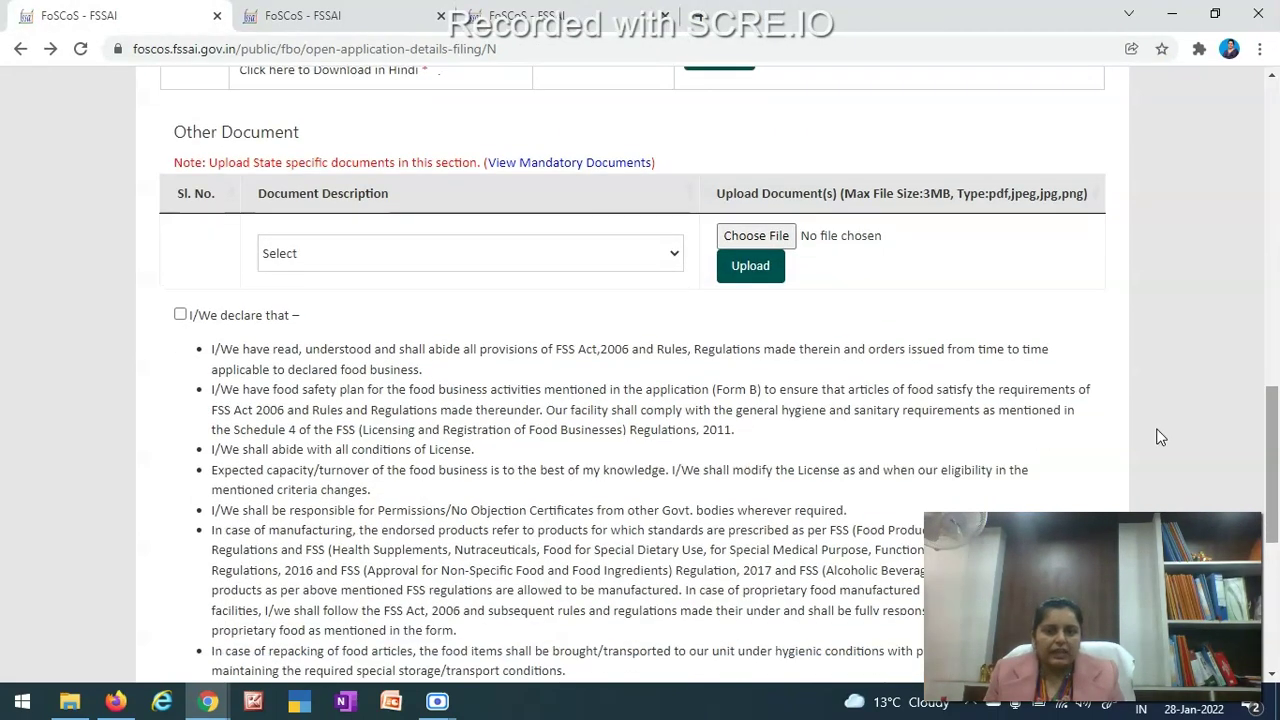
left_click(671, 259)
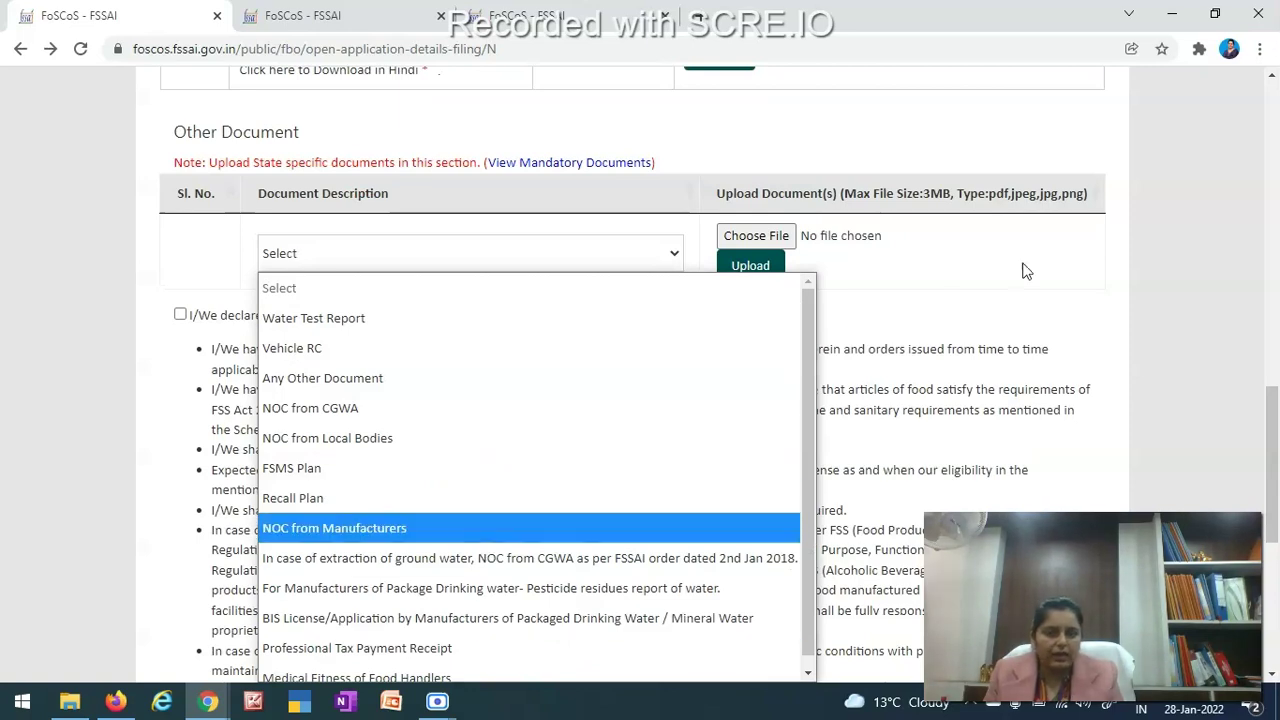
left_click(946, 314)
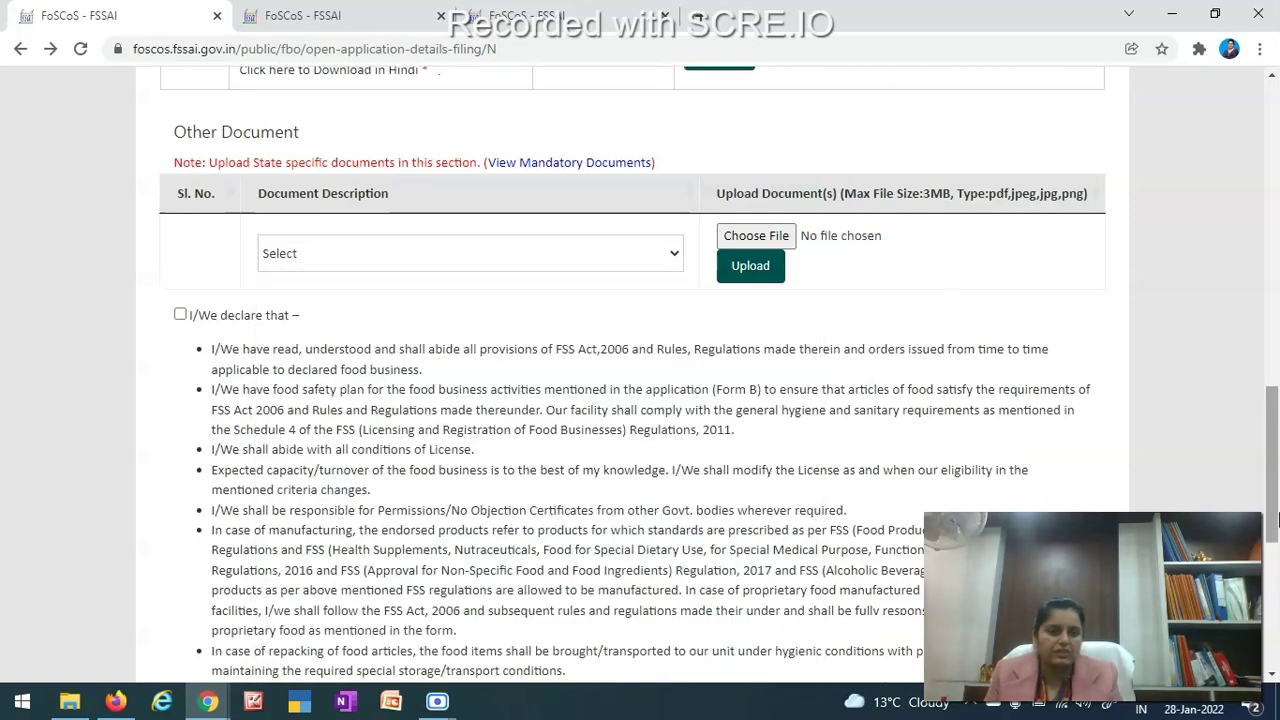
Go through the mandatory documents once more, from the first entry to the end of the declaration
left_click_drag(1274, 533, 1274, 356)
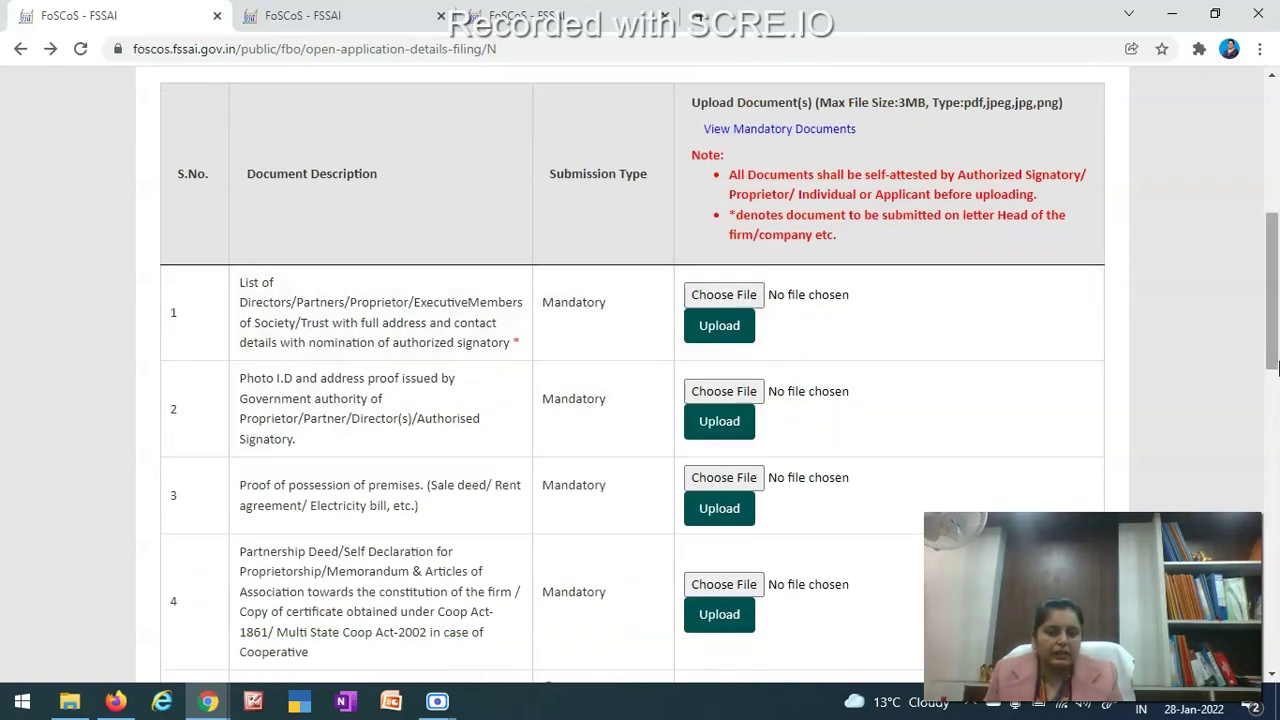
left_click_drag(1274, 333, 1277, 347)
scroll(1277, 347, "down", 2)
scroll(1277, 347, "up", 1)
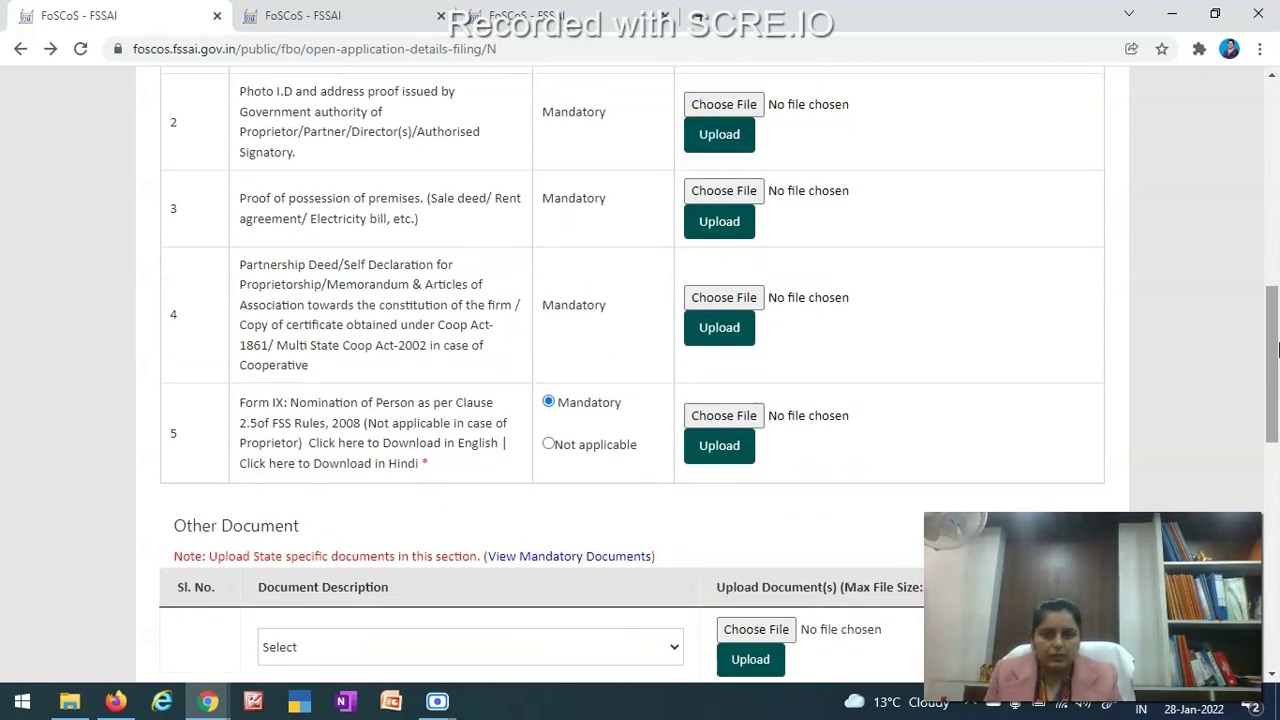
scroll(1277, 347, "down", 6)
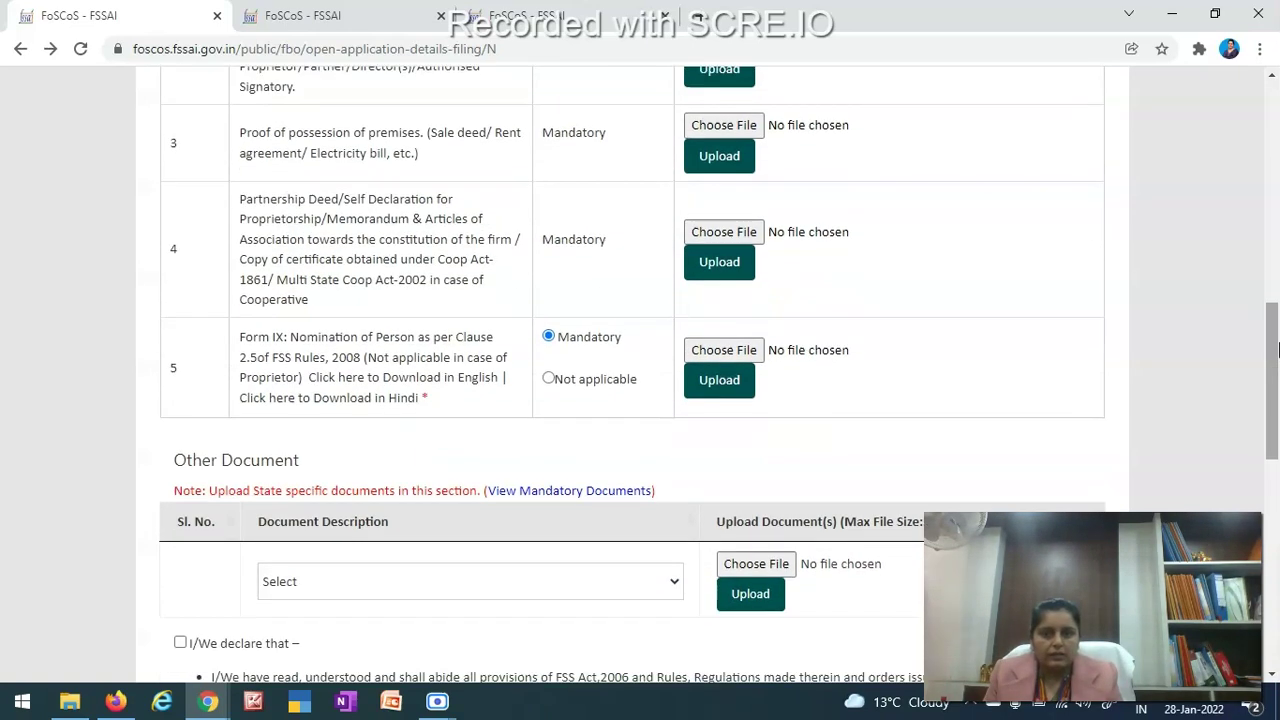
scroll(1277, 347, "down", 1)
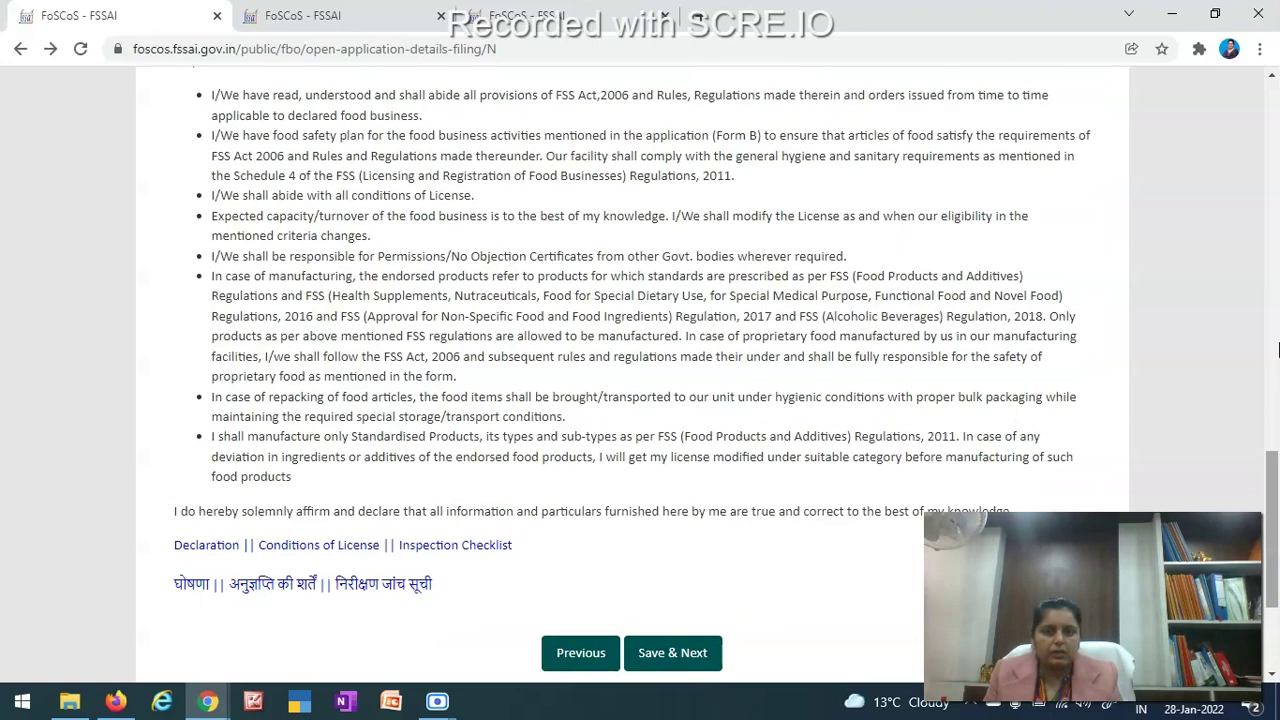
Accept the "I/We declare that" declaration and submit the Required Document section with Save & Next
scroll(358, 257, "up", 2)
left_click(180, 230)
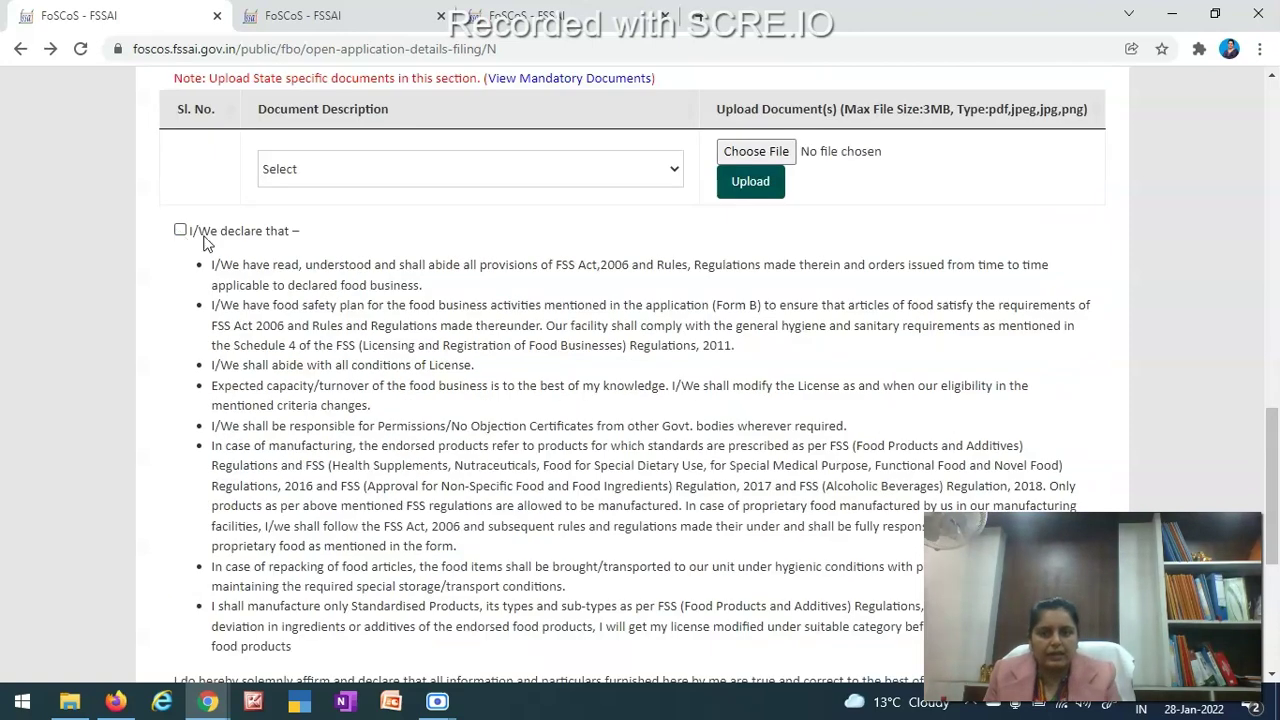
scroll(1277, 478, "down", 3)
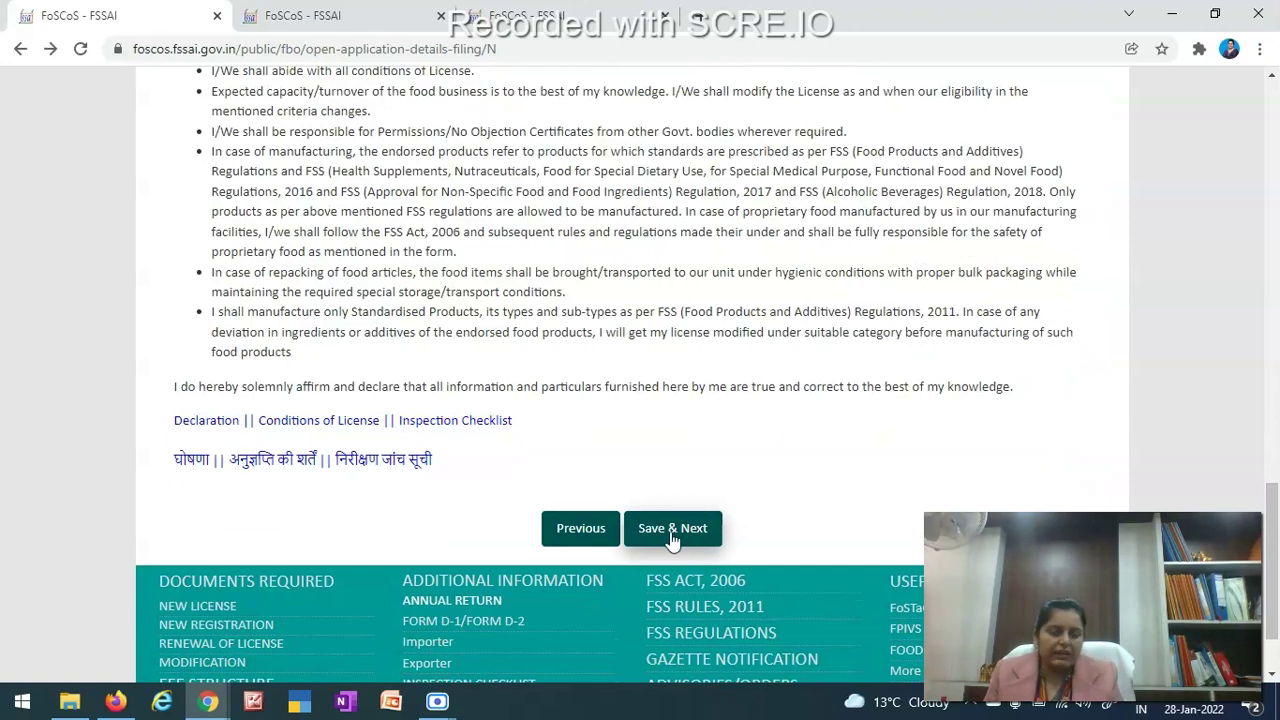
left_click(668, 540)
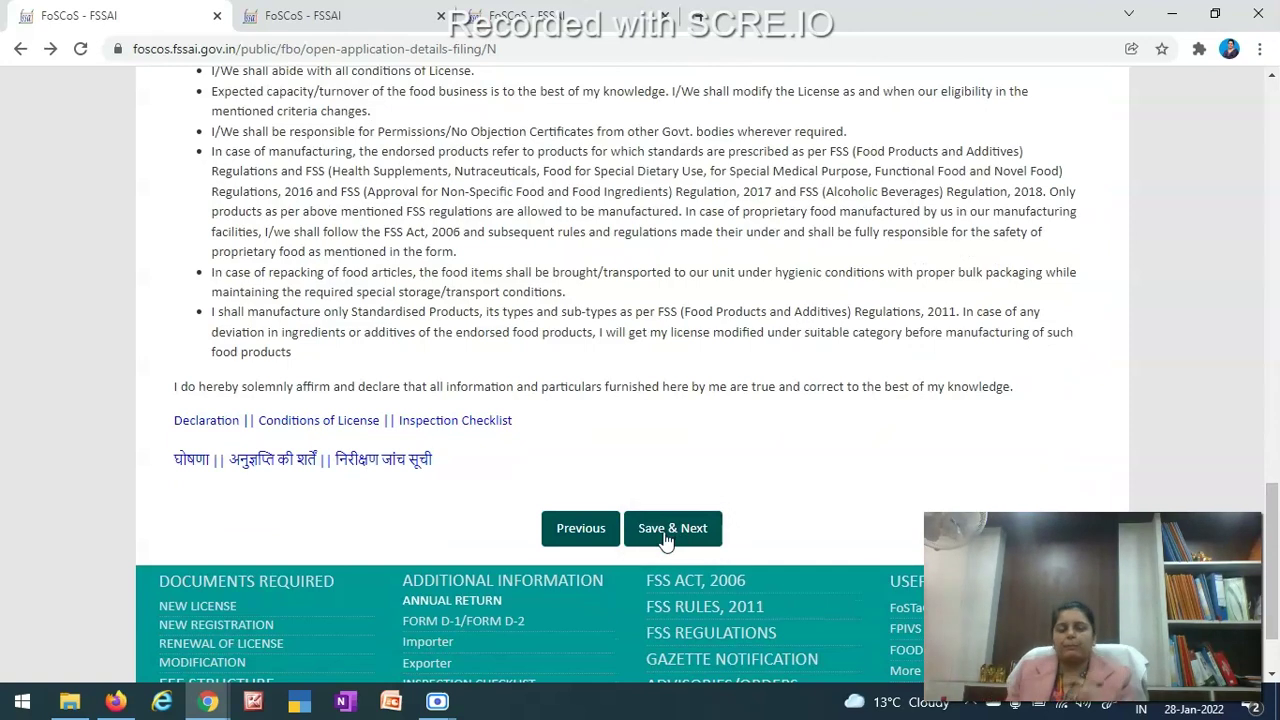